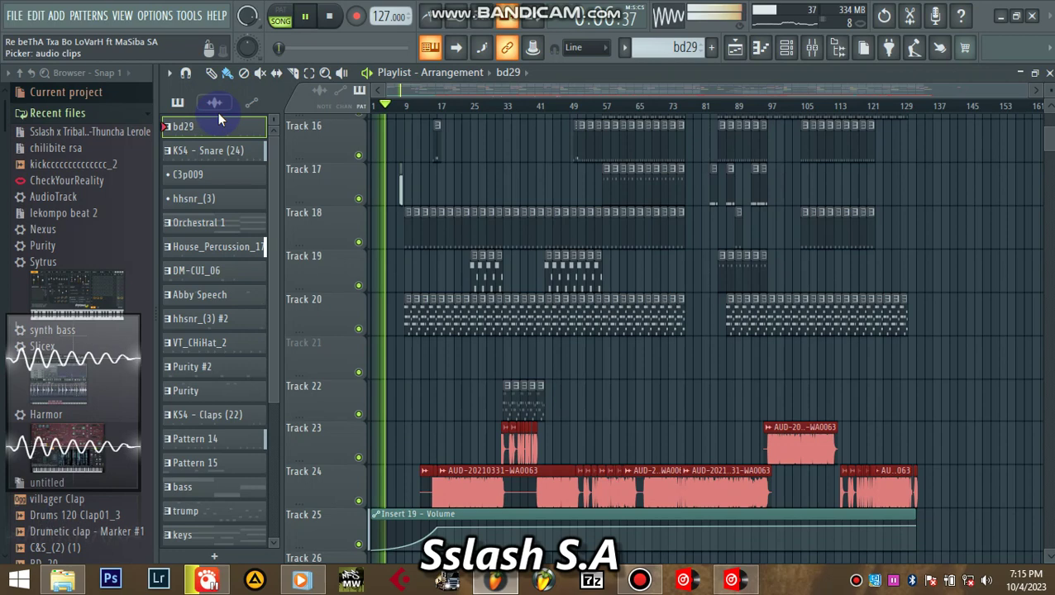
# List the project's audio clips in the playlist picker, review the arrangement around Track 10, and stop the song playback
pyautogui.click(217, 108)
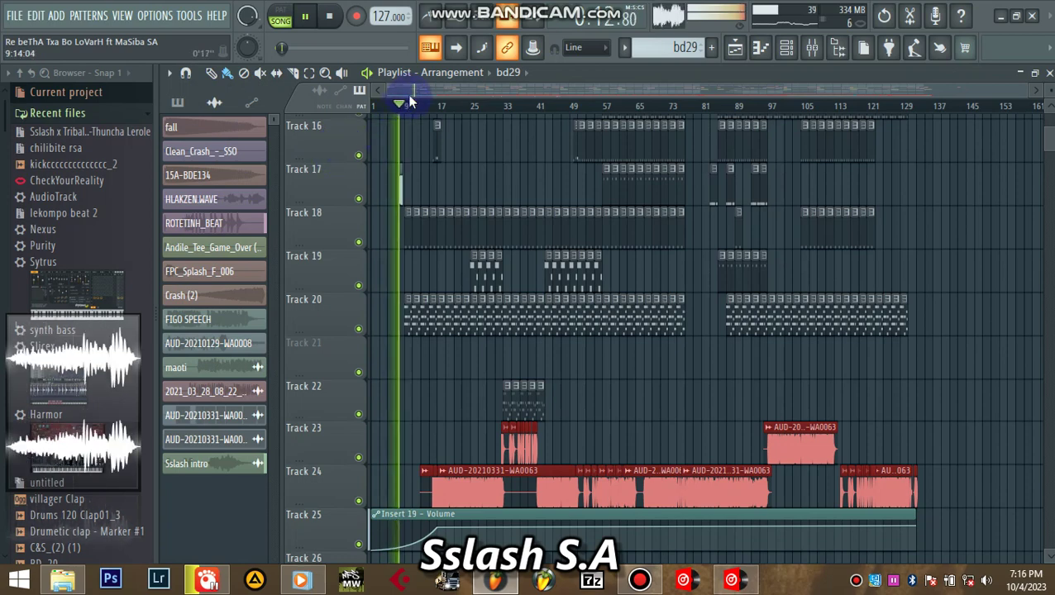
pyautogui.click(401, 195)
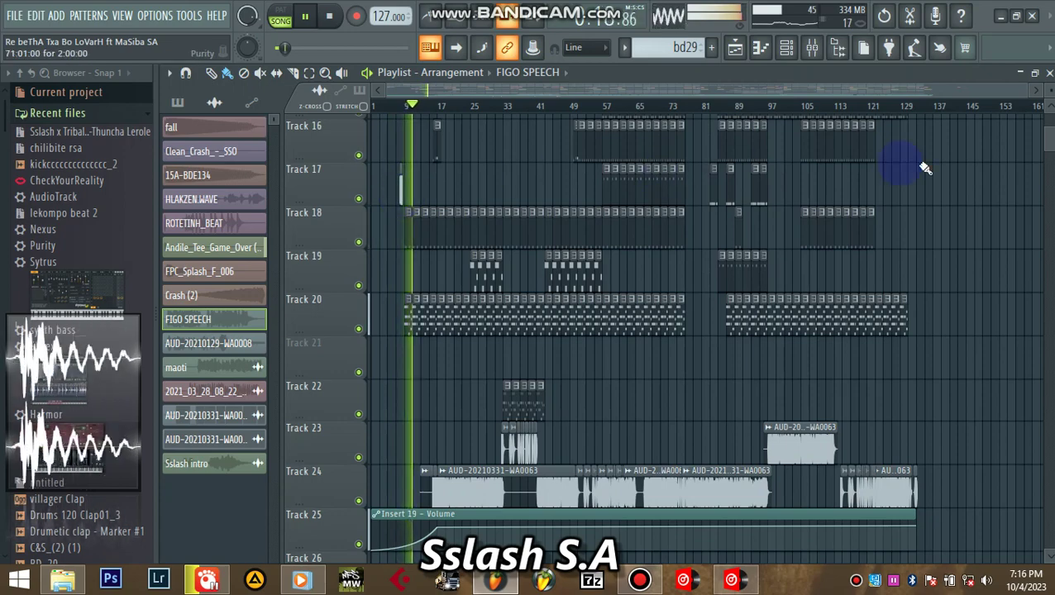
pyautogui.moveTo(1049, 139)
pyautogui.mouseDown()
pyautogui.moveTo(1048, 124)
pyautogui.moveTo(1048, 144)
pyautogui.mouseUp()
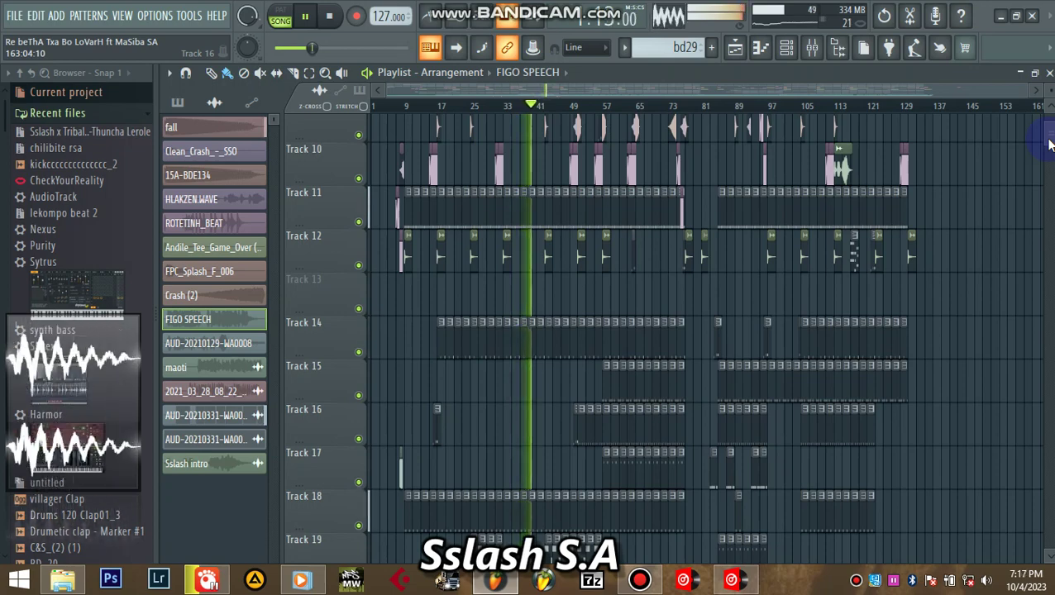
pyautogui.press('space')
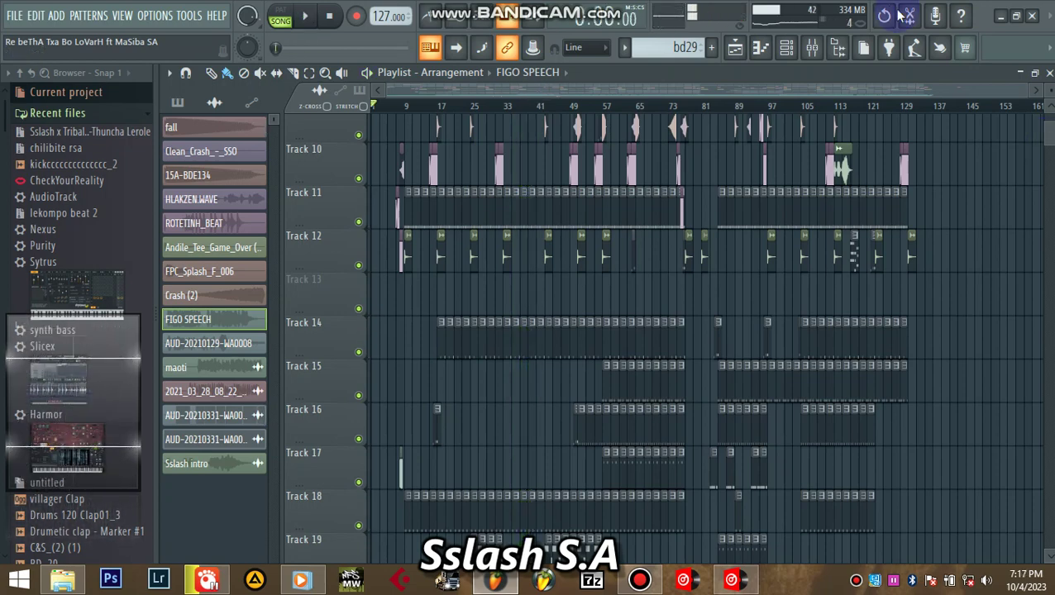
# Switch playback to pattern mode with patterns listed in the picker, and show the channel rack filtered to Unsorted channels
pyautogui.click(281, 10)
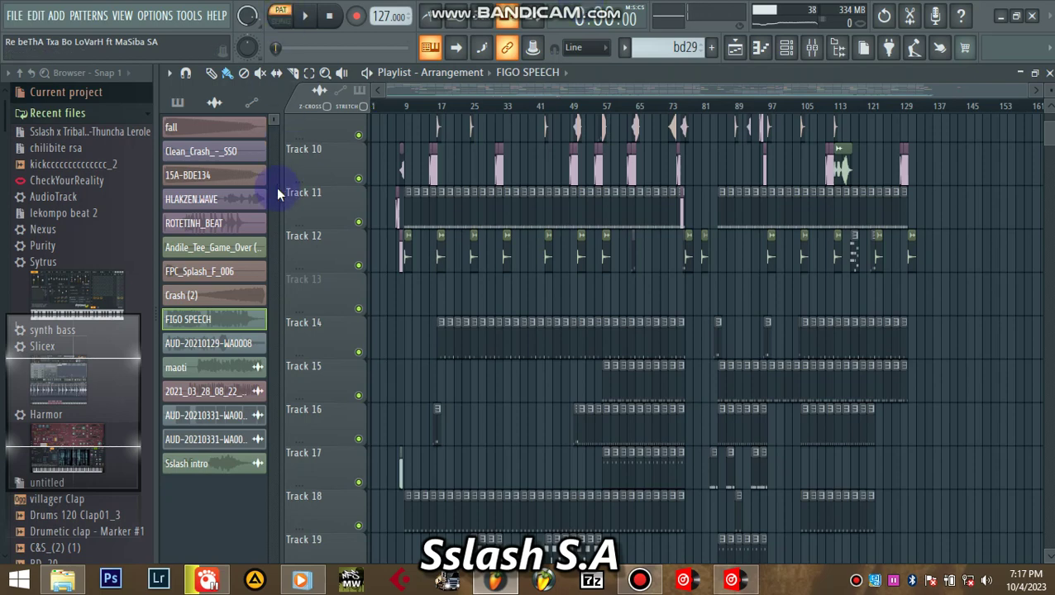
pyautogui.click(177, 102)
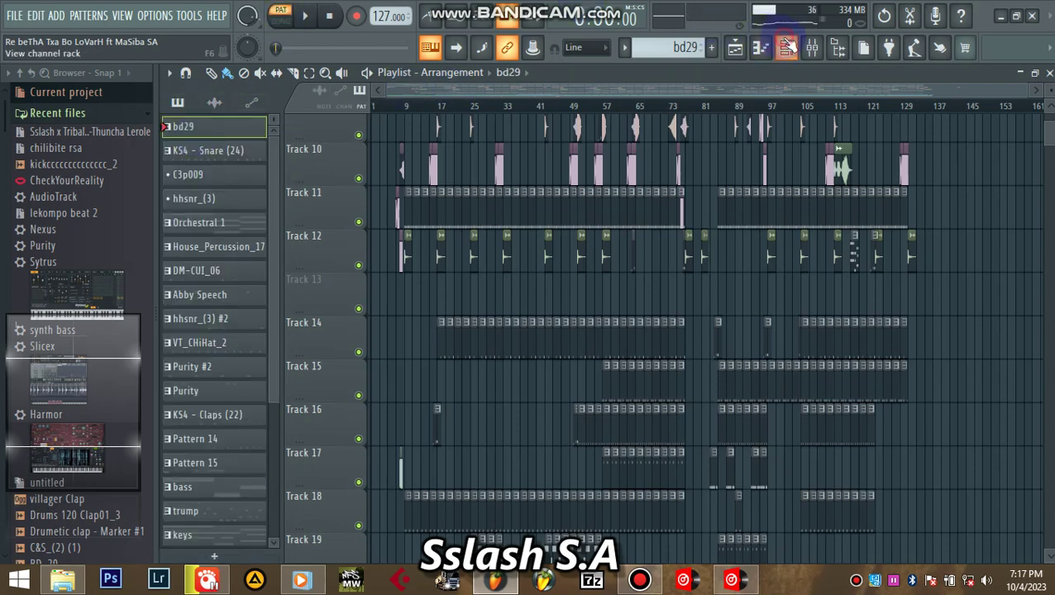
pyautogui.click(788, 47)
pyautogui.click(413, 86)
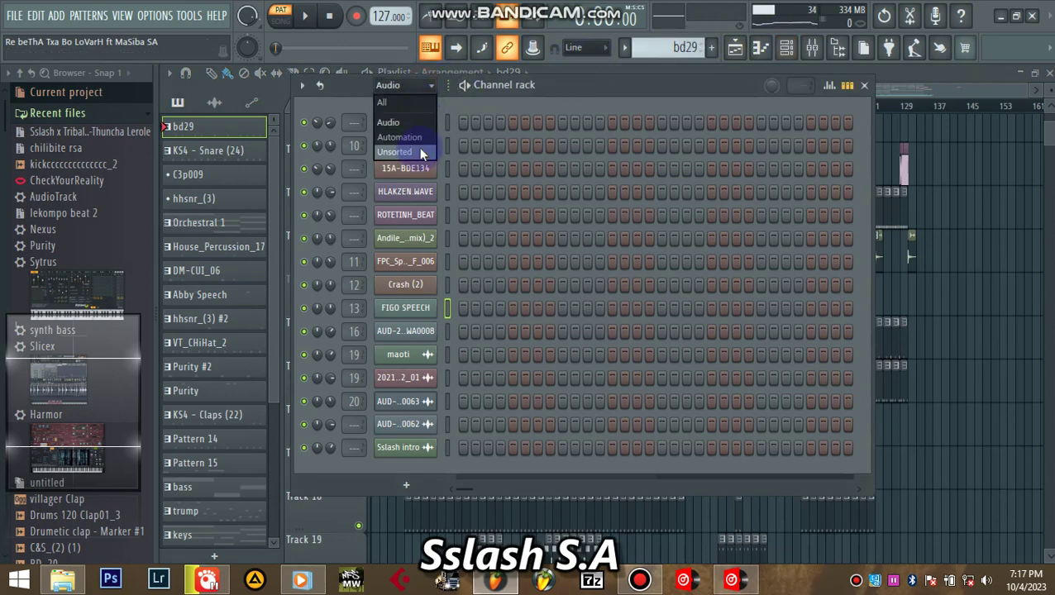
pyautogui.click(419, 152)
# Play the bd29 pattern and switch to the KS4 - Snare (24) pattern to hear its steps
pyautogui.press('space')
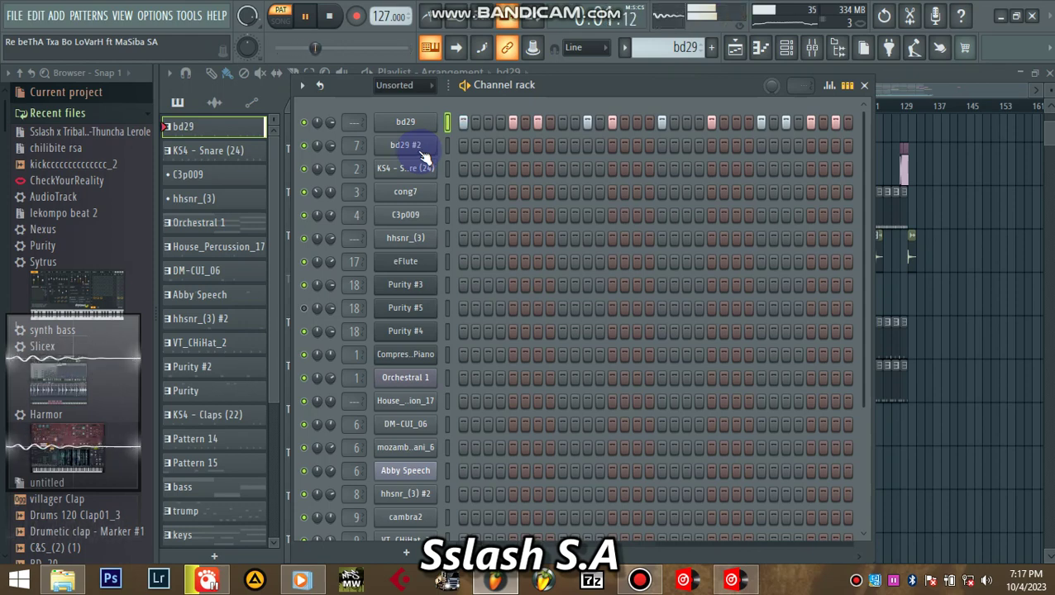
pyautogui.click(405, 87)
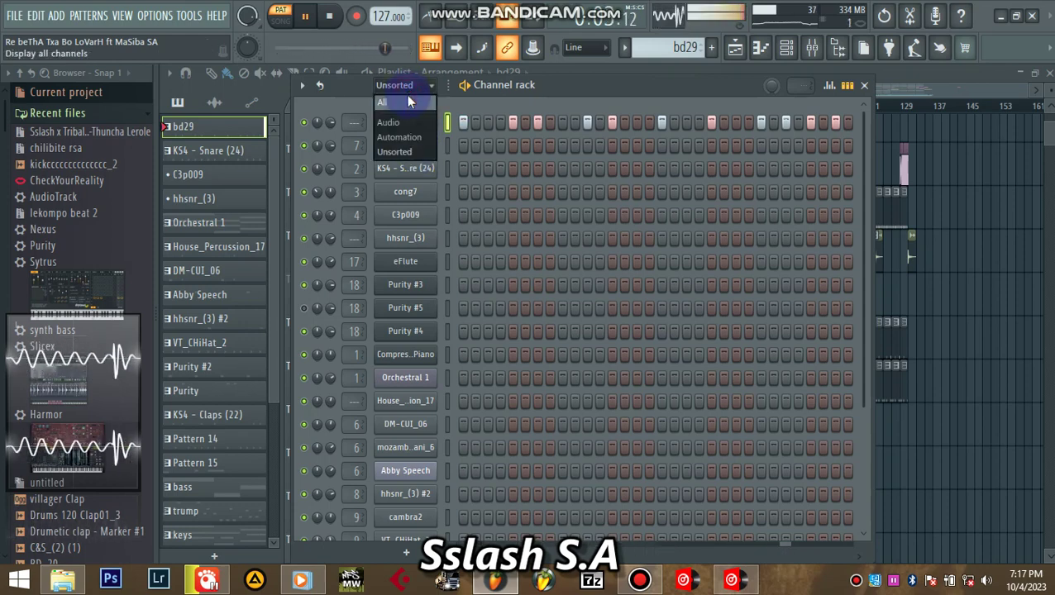
pyautogui.click(406, 100)
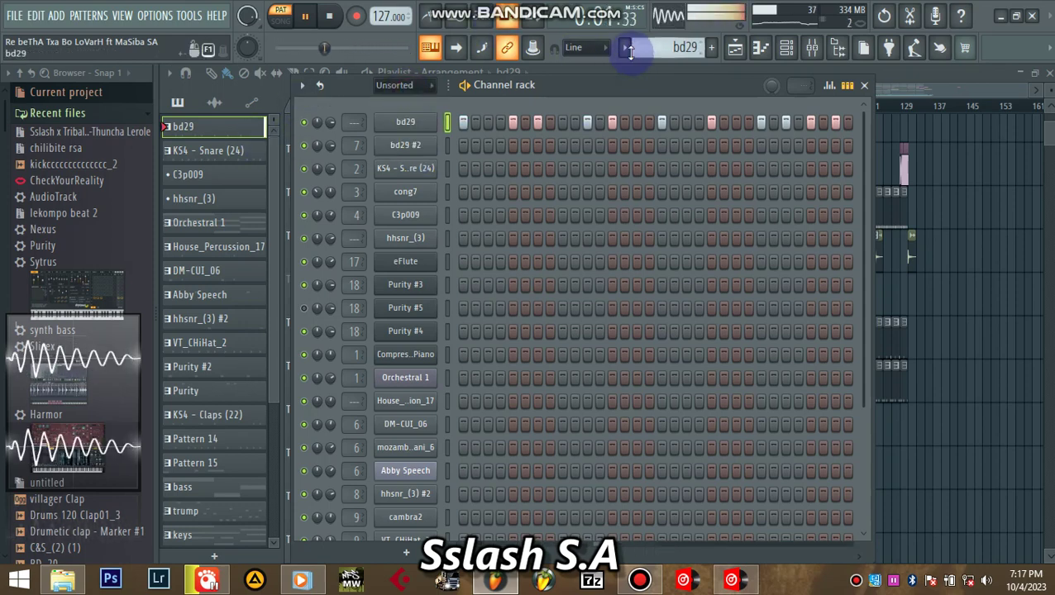
pyautogui.click(631, 50)
pyautogui.click(634, 83)
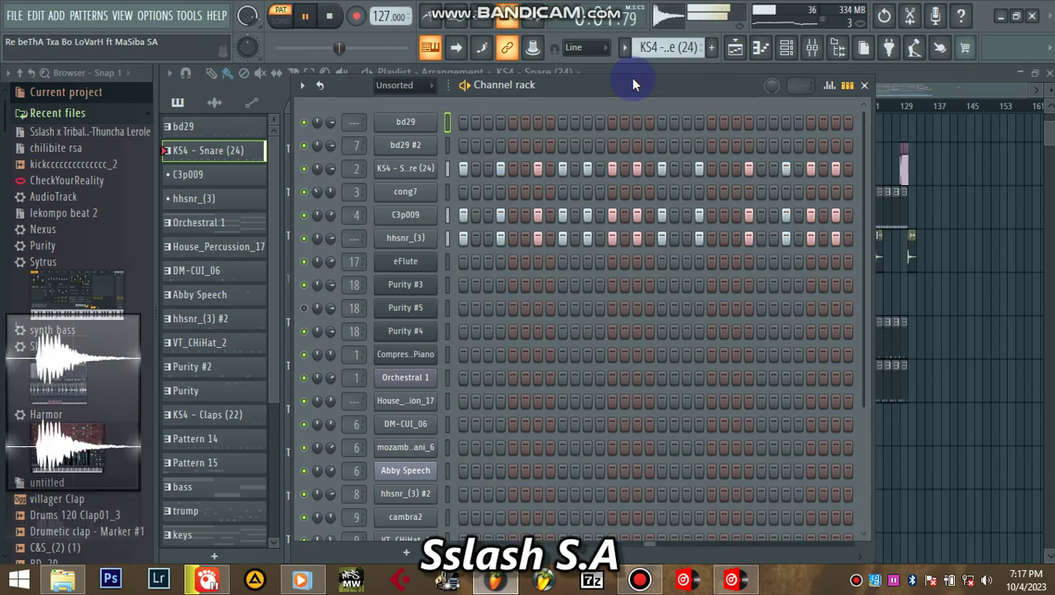
# Switch through the C3p009 and hhsnr_(3) patterns to check their steps in the channel rack
pyautogui.click(624, 48)
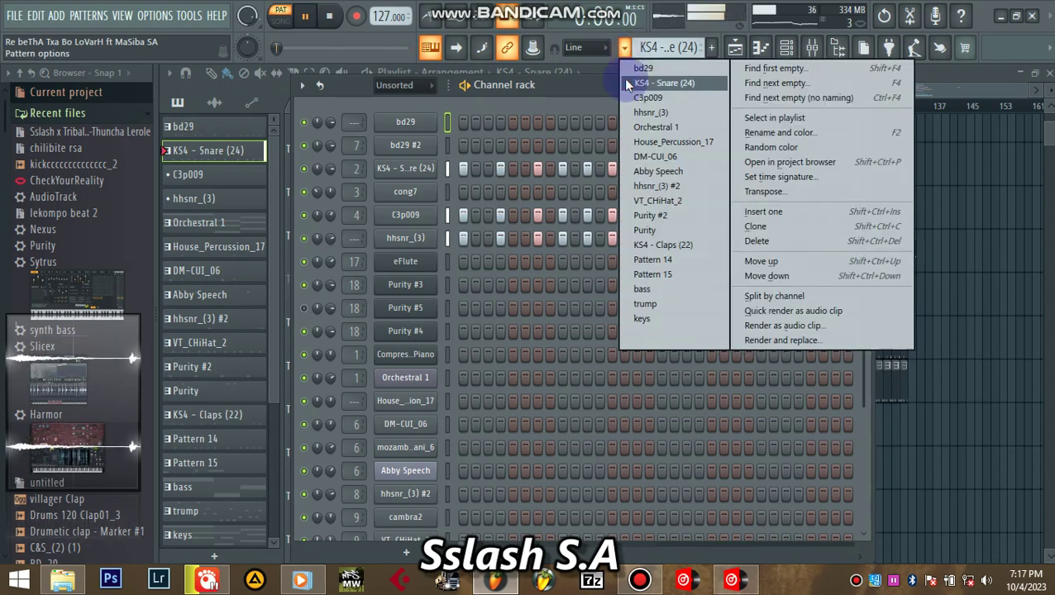
pyautogui.click(626, 97)
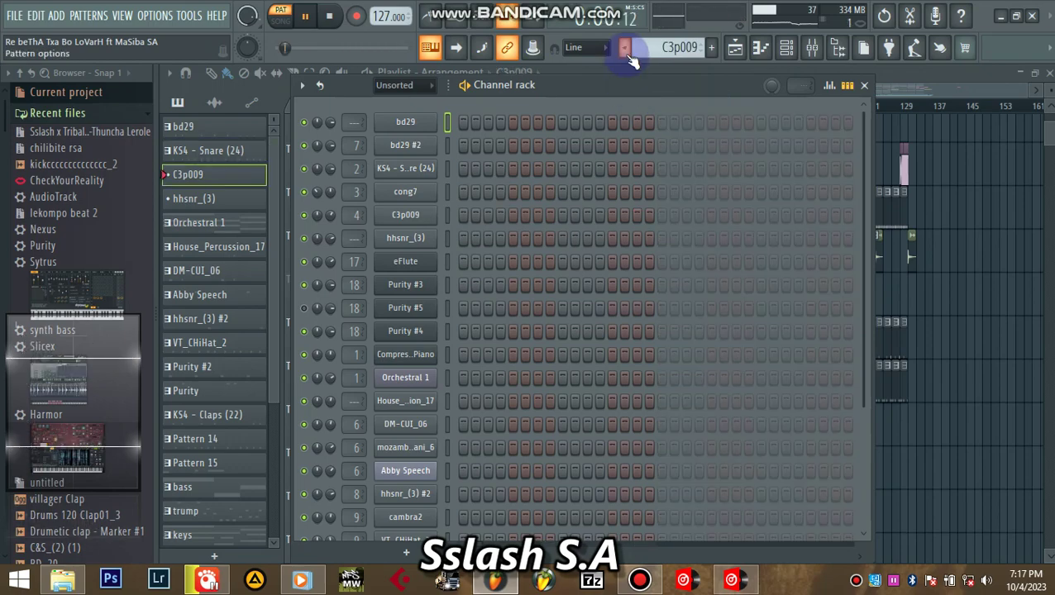
pyautogui.click(624, 48)
pyautogui.click(634, 112)
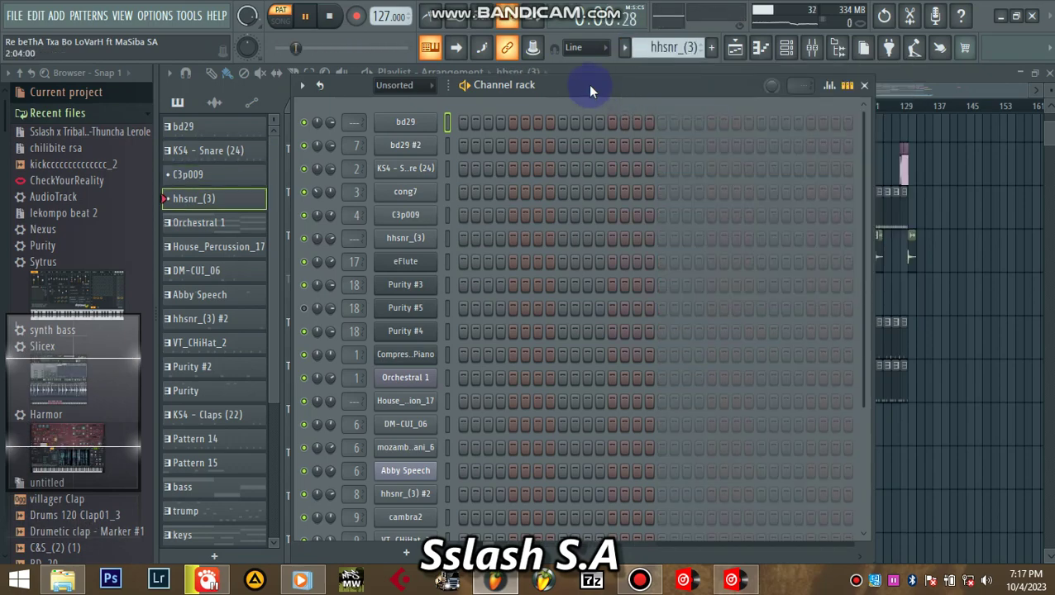
# Switch to the Orchestral 1 pattern and examine its chords in the piano roll before returning to the channel rack
pyautogui.click(624, 48)
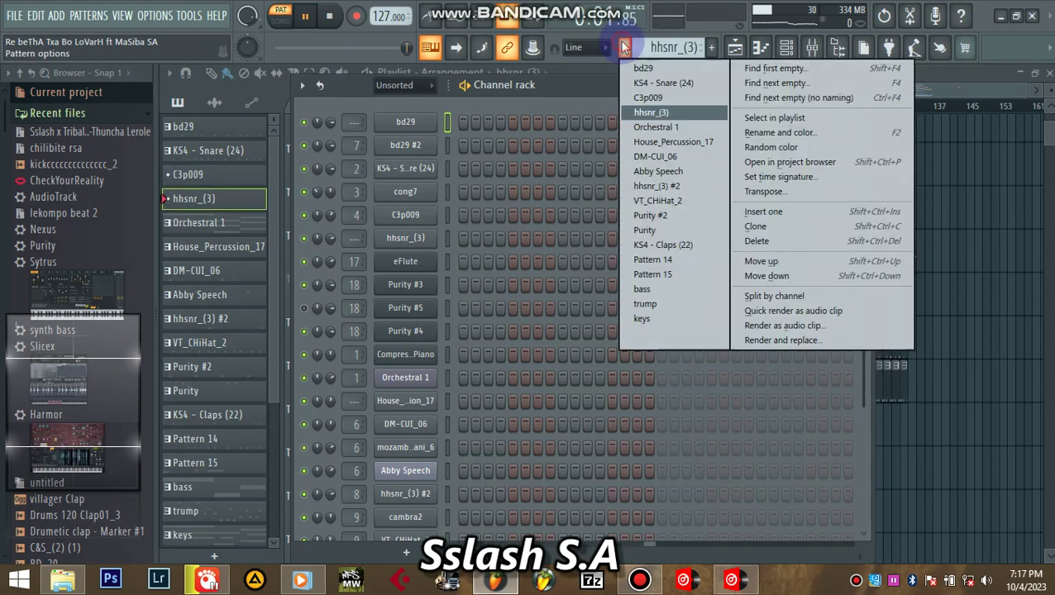
pyautogui.click(638, 127)
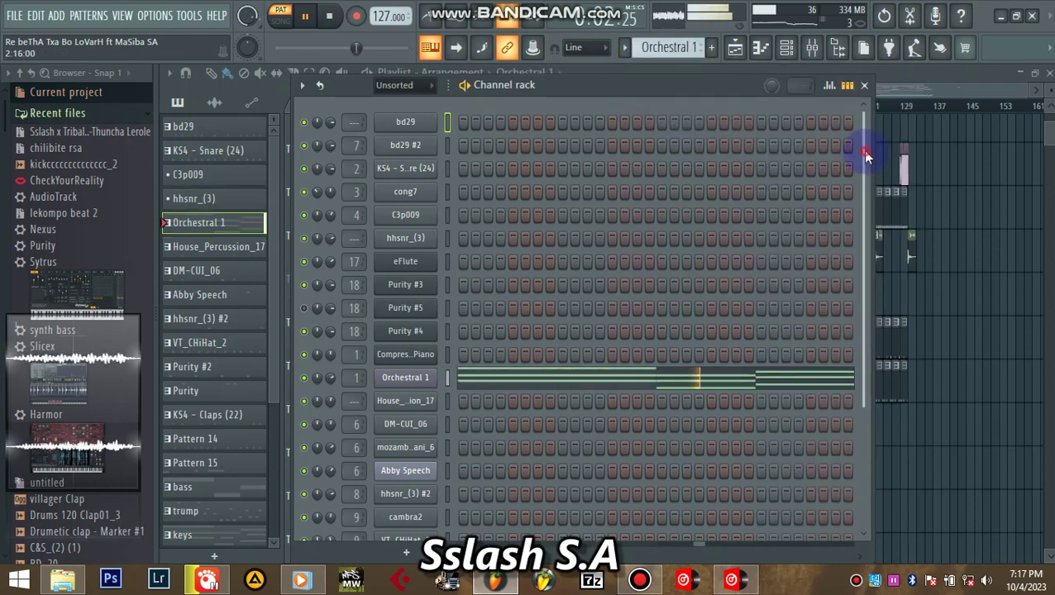
pyautogui.moveTo(866, 157); pyautogui.dragTo(865, 199)
pyautogui.click(690, 254)
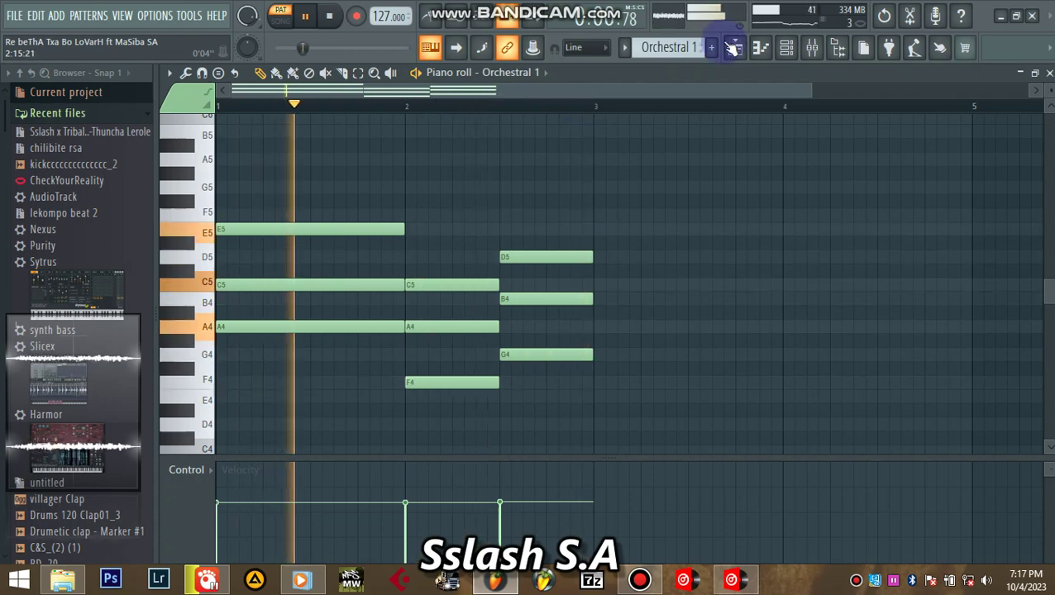
pyautogui.click(790, 51)
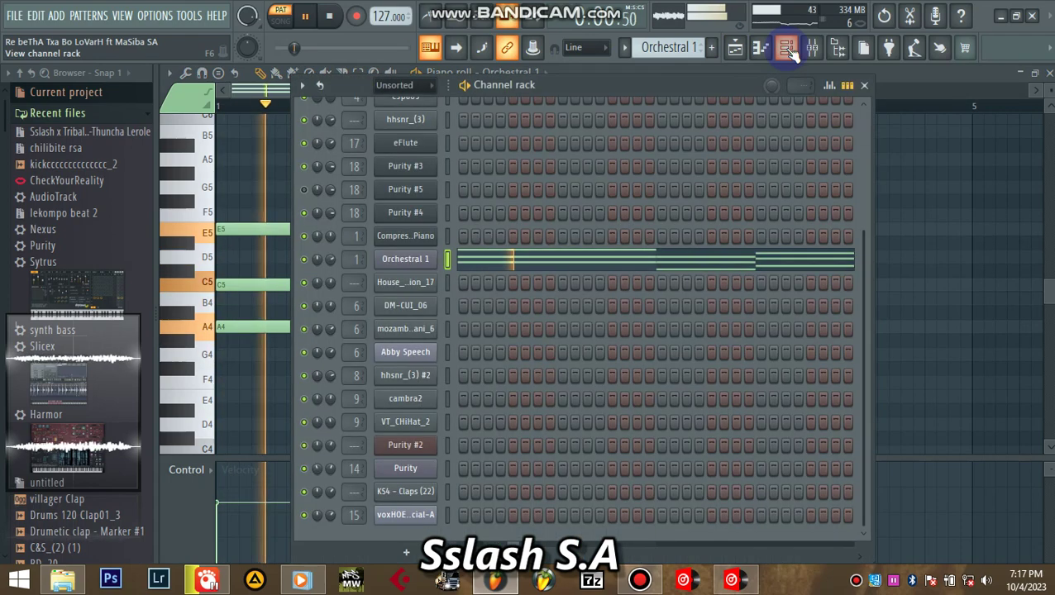
# Open the Orchestral 1 channel's Sytrus instrument and look up the Orchestral 1 sound among its presets
pyautogui.click(417, 260)
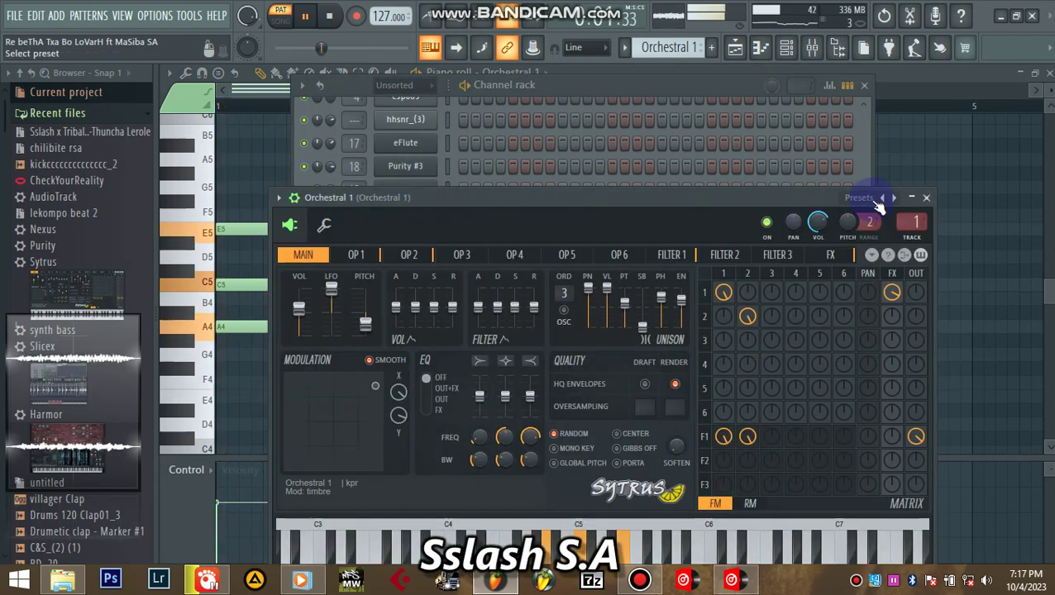
pyautogui.click(865, 199)
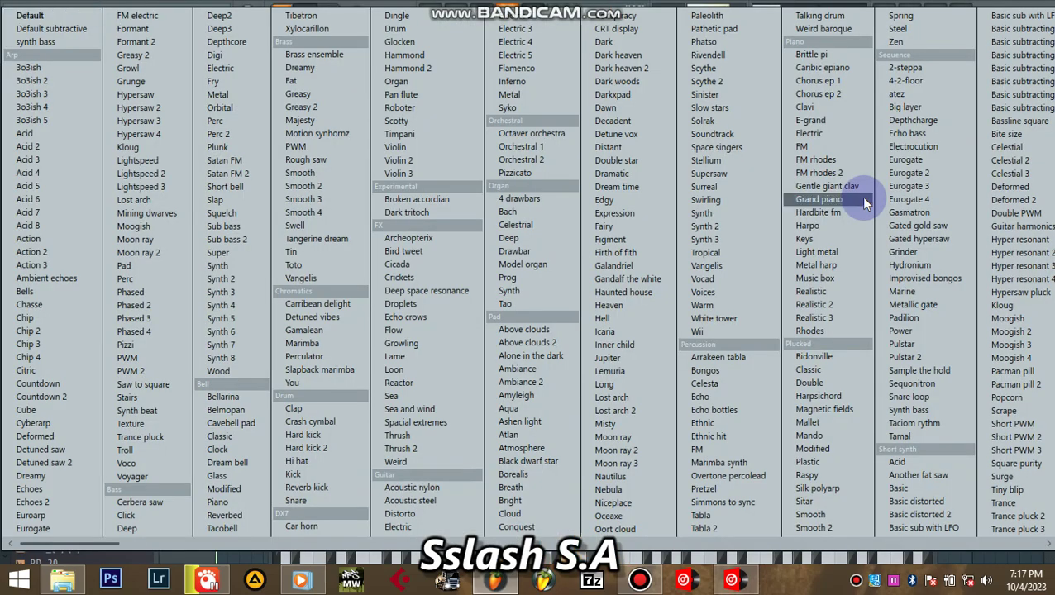
pyautogui.click(532, 147)
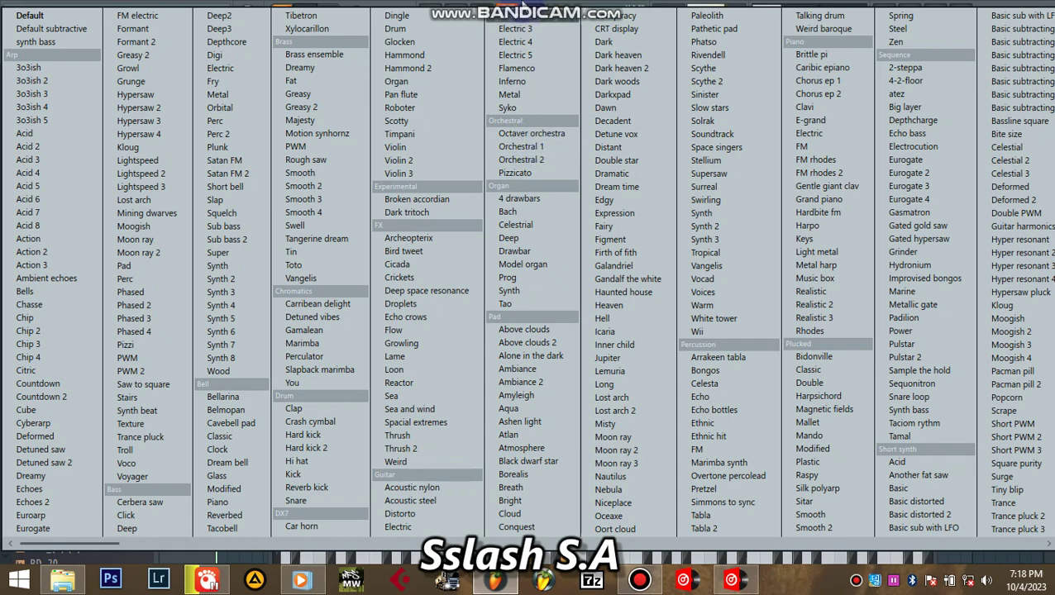
pyautogui.click(566, 87)
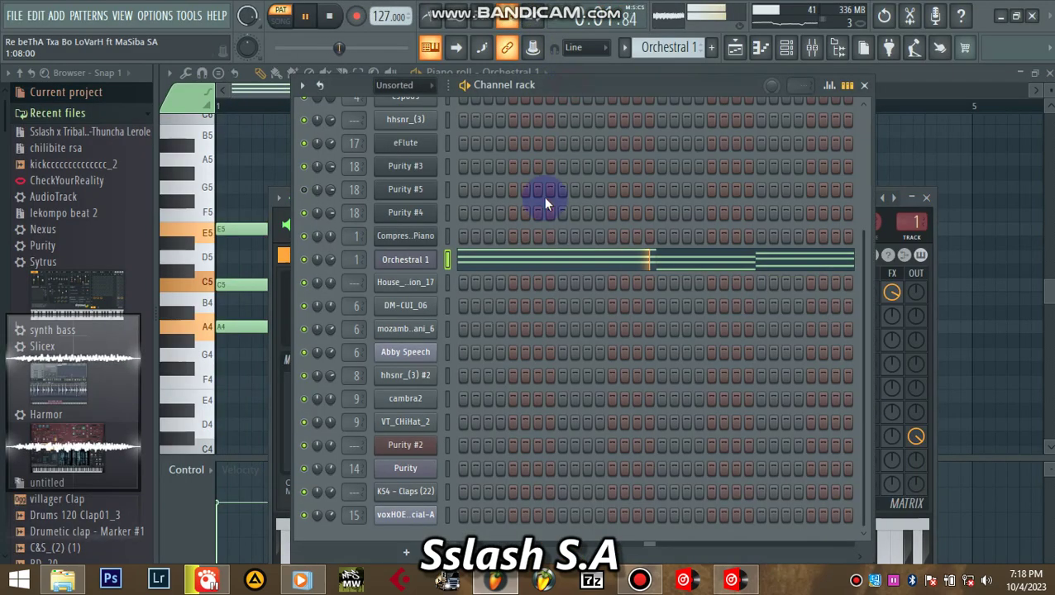
# Switch to the House_Percussion_17 pattern and the DM-CUI_06 pattern to hear their percussion parts
pyautogui.click(625, 47)
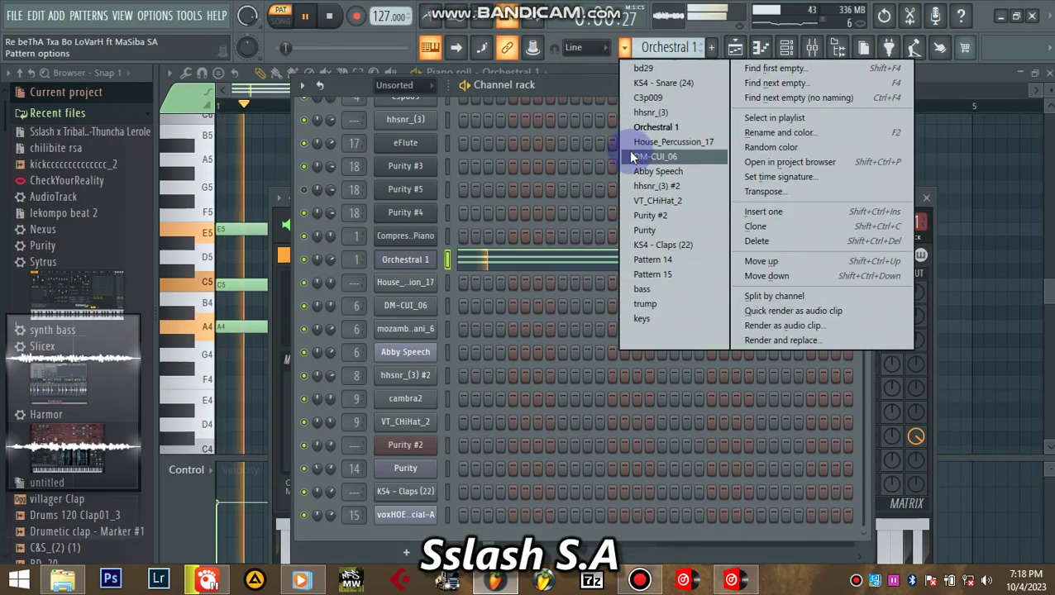
pyautogui.click(631, 144)
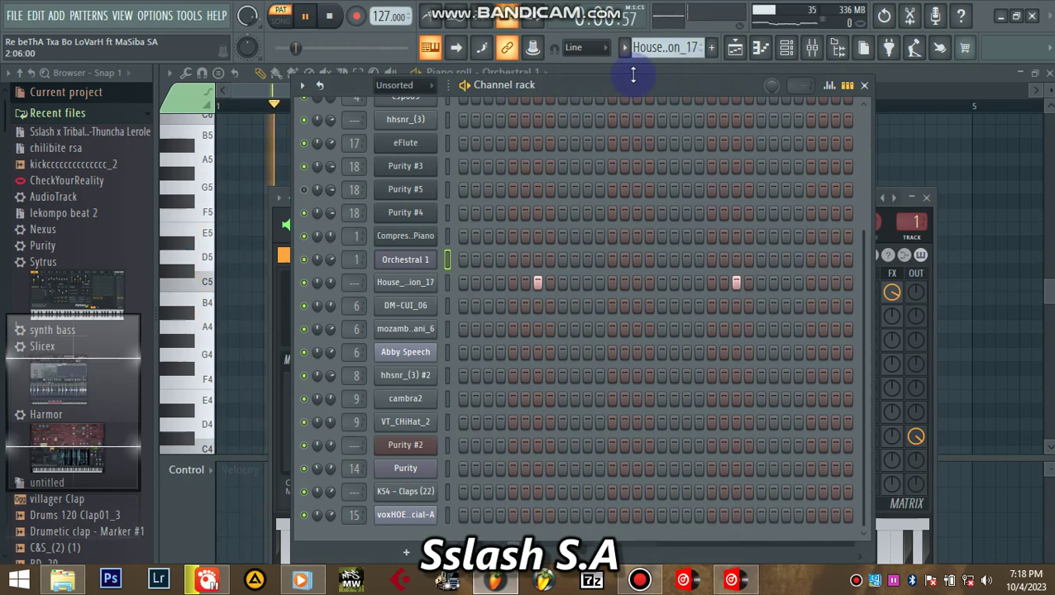
pyautogui.click(635, 50)
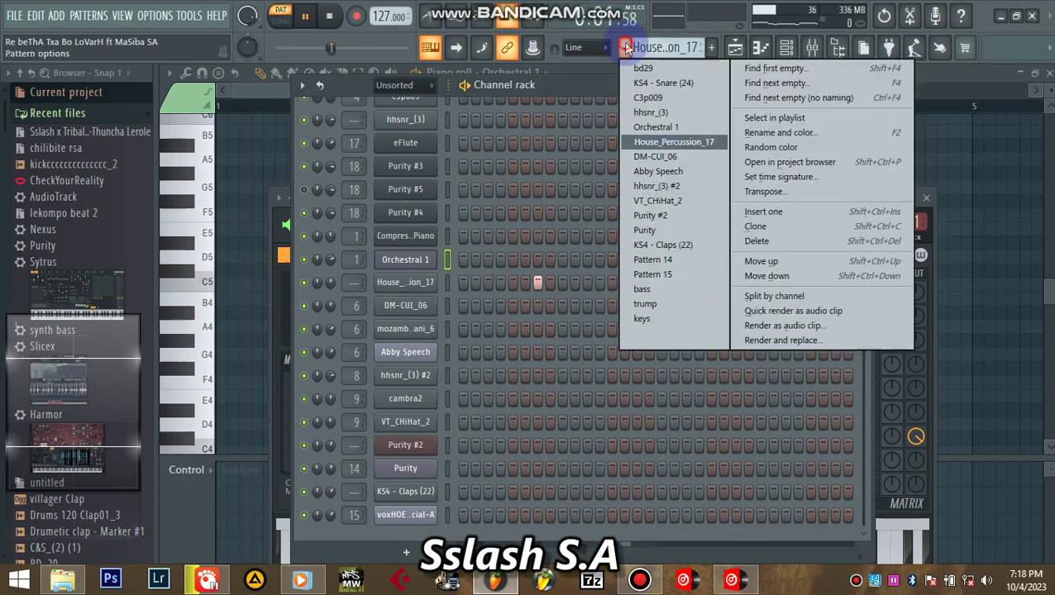
pyautogui.click(637, 158)
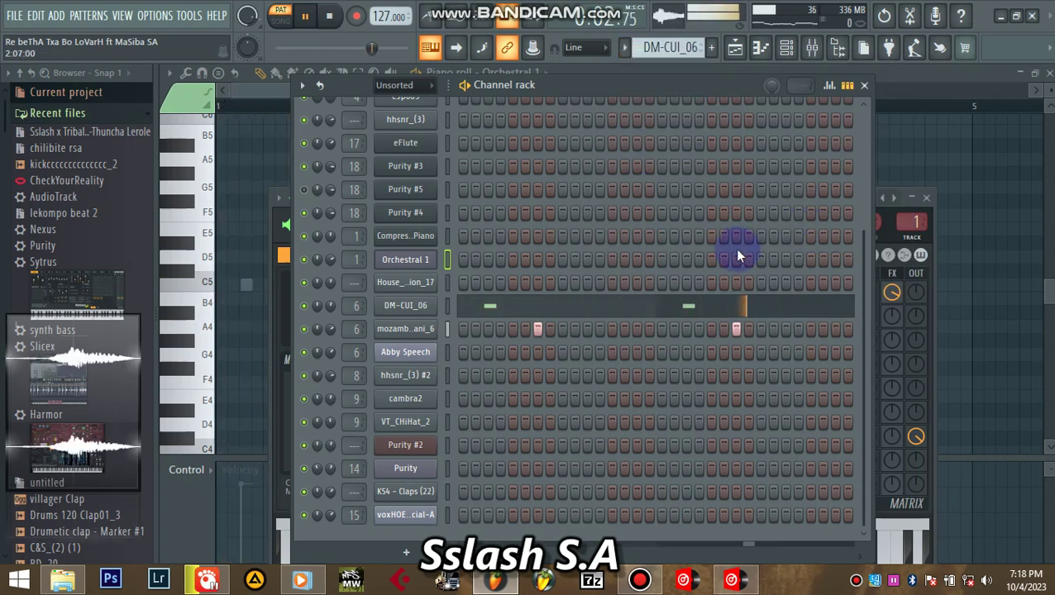
# Open the mixer, inspect the effects on the Abby Speech insert track, and close the mixer
pyautogui.click(812, 47)
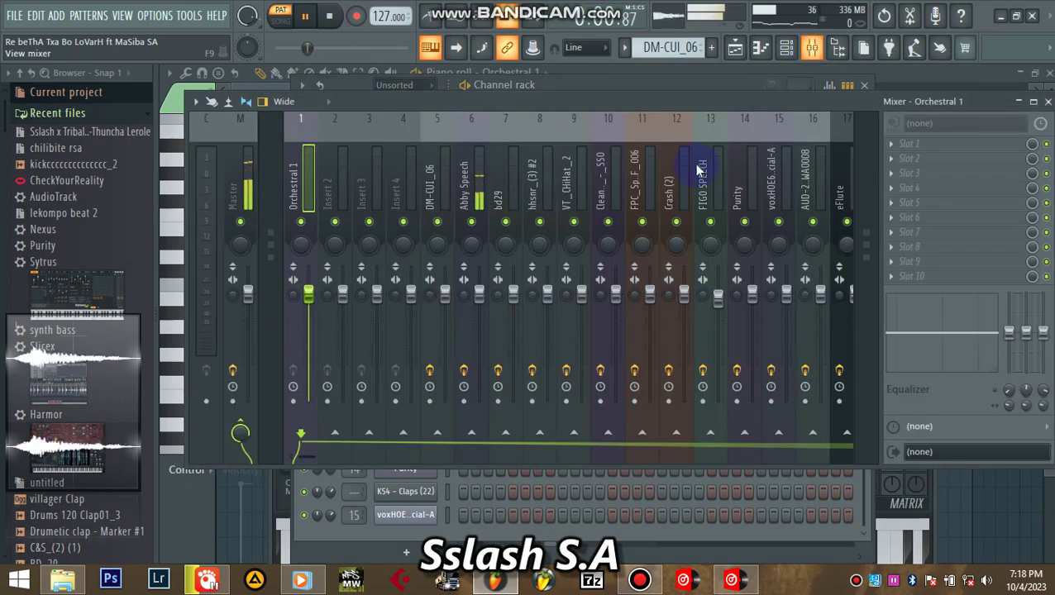
pyautogui.click(482, 184)
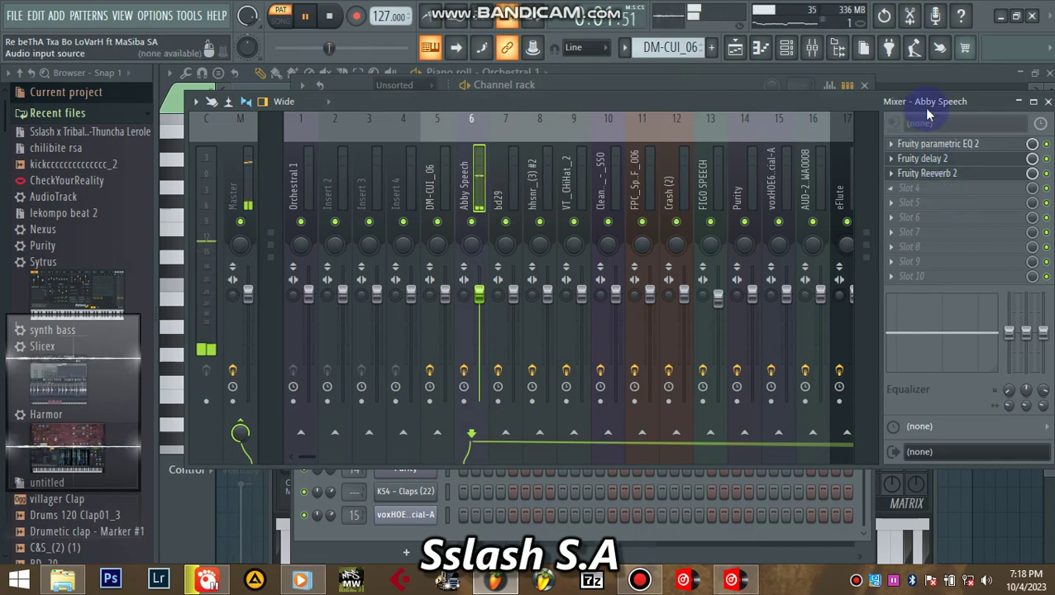
pyautogui.click(1048, 101)
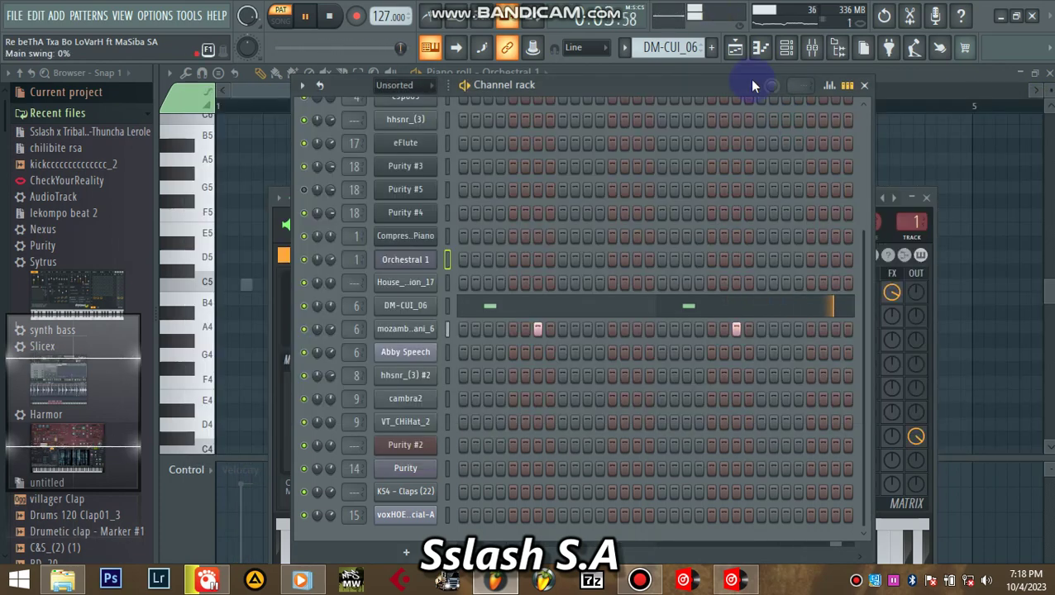
# Switch to the Abby Speech pattern and view its notes among the channel rack's channels
pyautogui.click(624, 48)
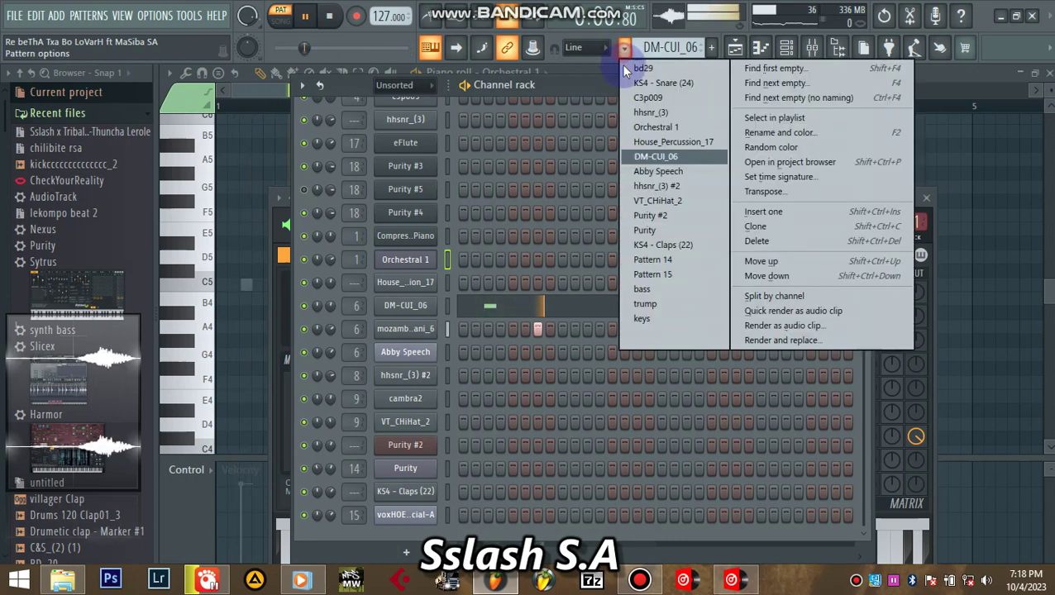
pyautogui.click(653, 171)
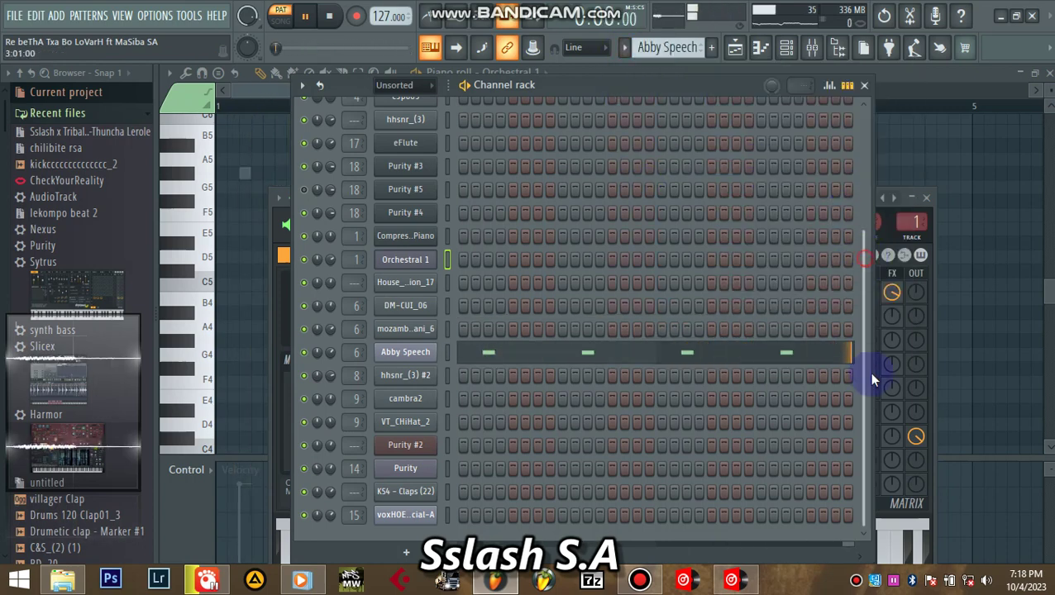
pyautogui.scroll(-1, 871, 502)
pyautogui.scroll(3, 864, 294)
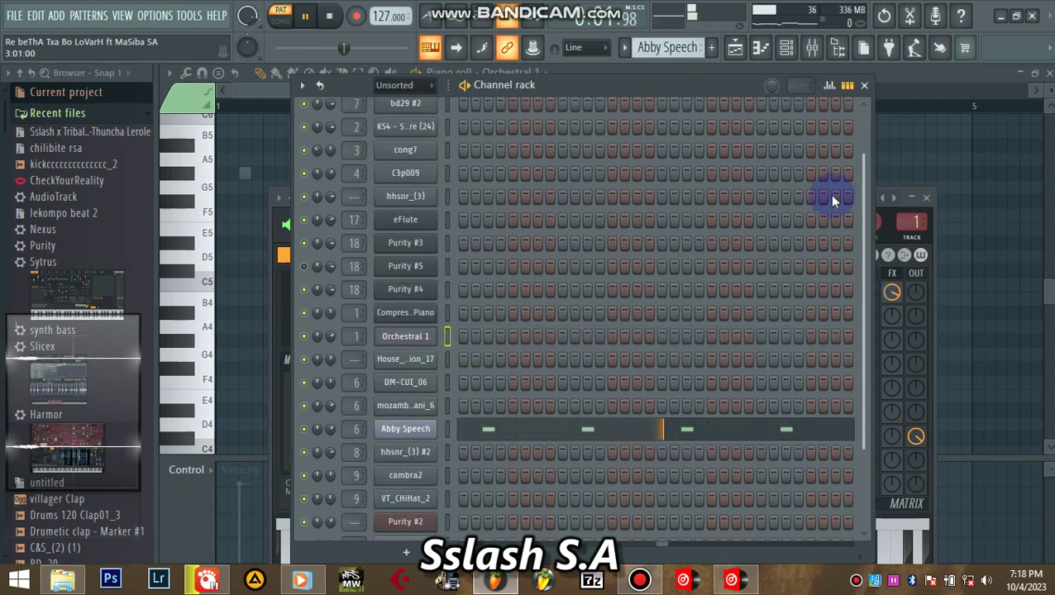
# Open the Abby Speech channel's Slicex window, move it fully into view, and audition the Marker #9 slice
pyautogui.click(412, 431)
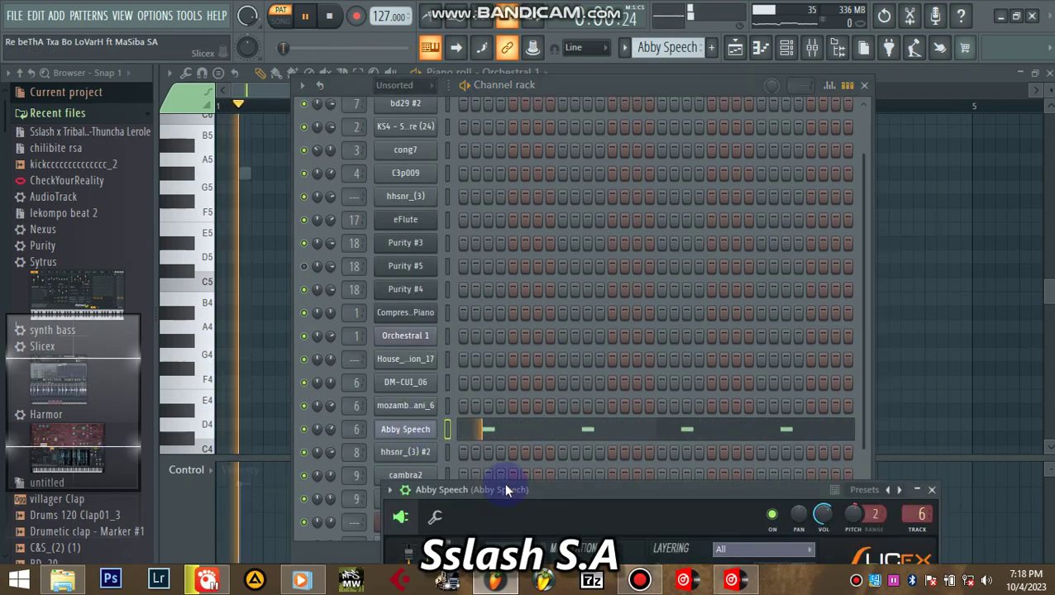
pyautogui.moveTo(536, 490); pyautogui.dragTo(413, 80)
pyautogui.click(644, 494)
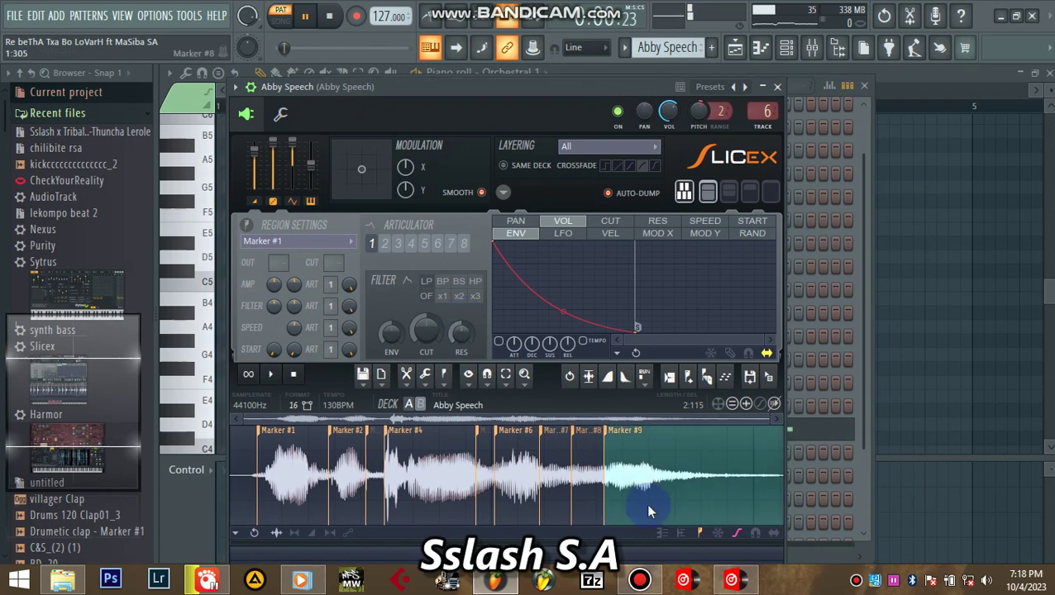
pyautogui.click(648, 456)
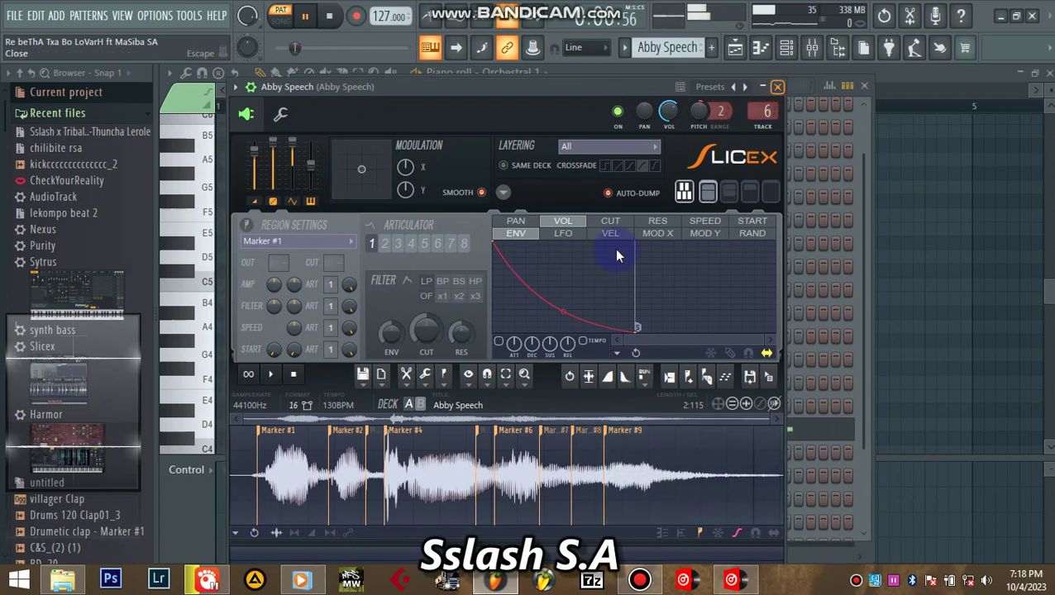
# Close the Abby Speech Slicex window and play the hhsnr_(3) #2 and VT_CHiHat_2 patterns in turn, viewing their channels
pyautogui.click(778, 86)
pyautogui.click(624, 50)
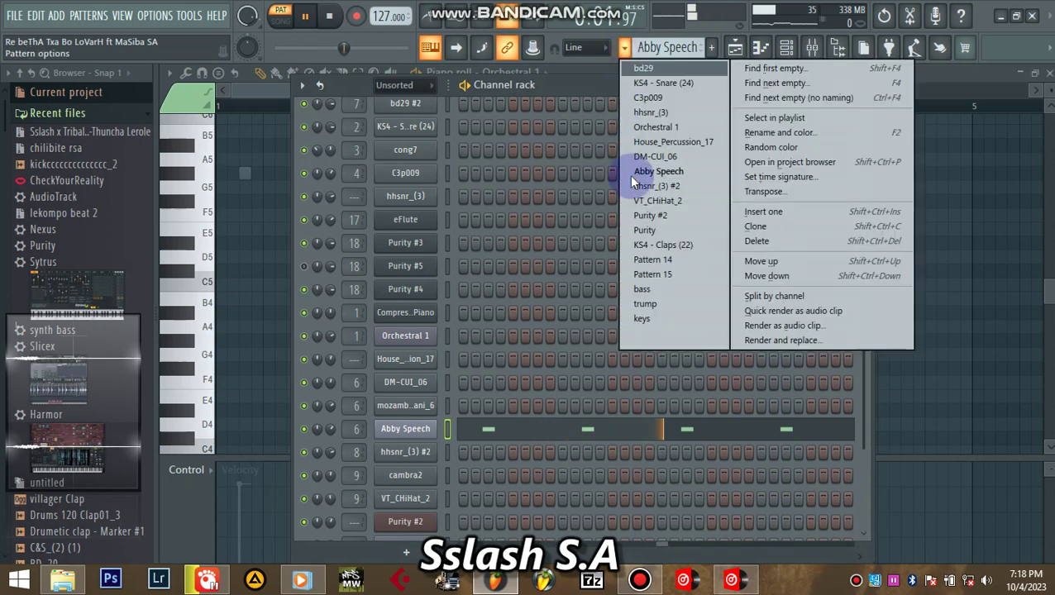
pyautogui.click(632, 182)
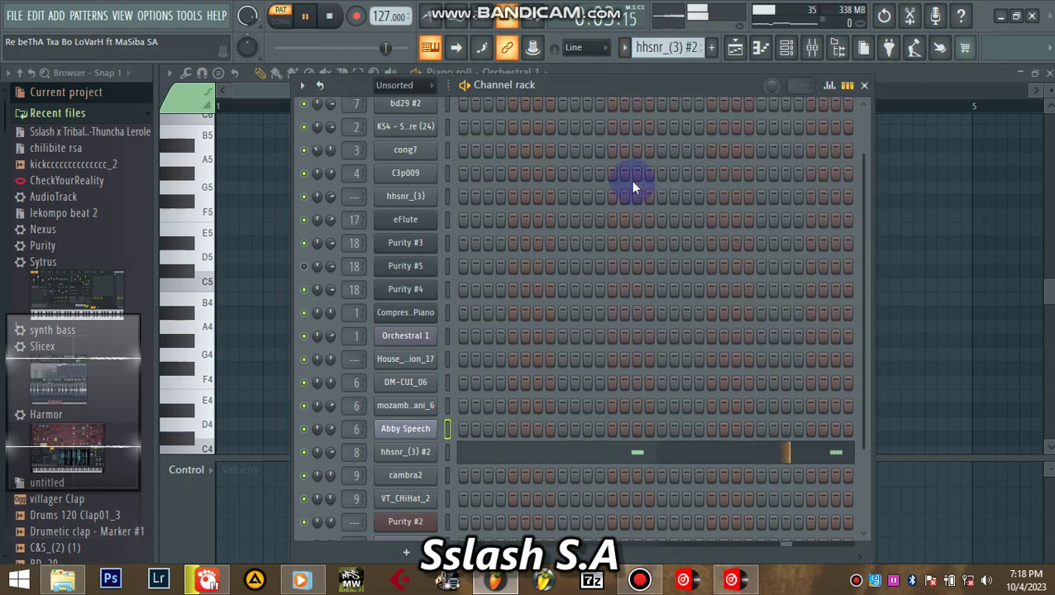
pyautogui.click(624, 50)
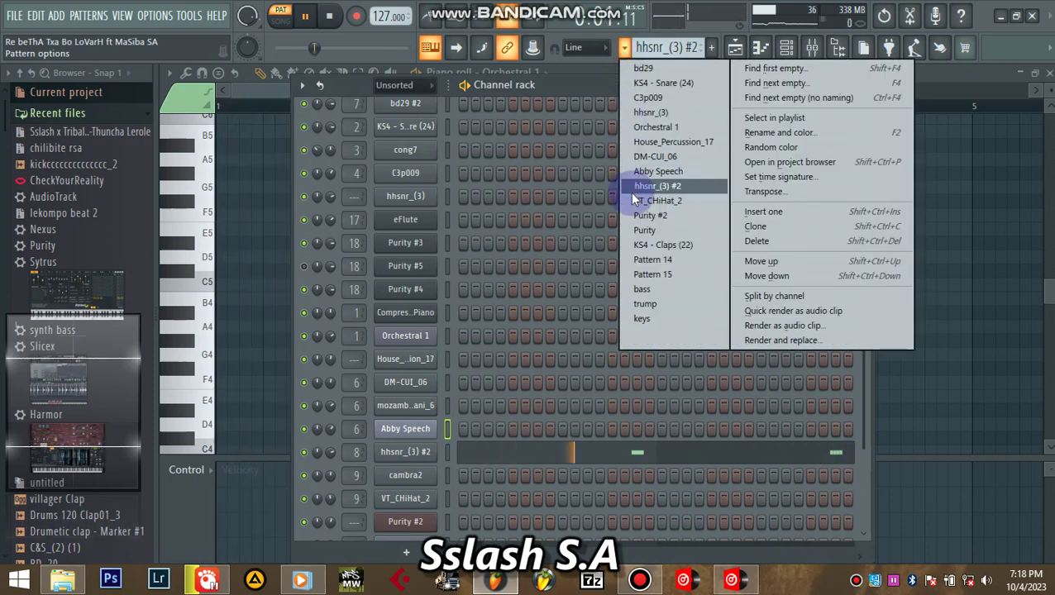
pyautogui.click(635, 201)
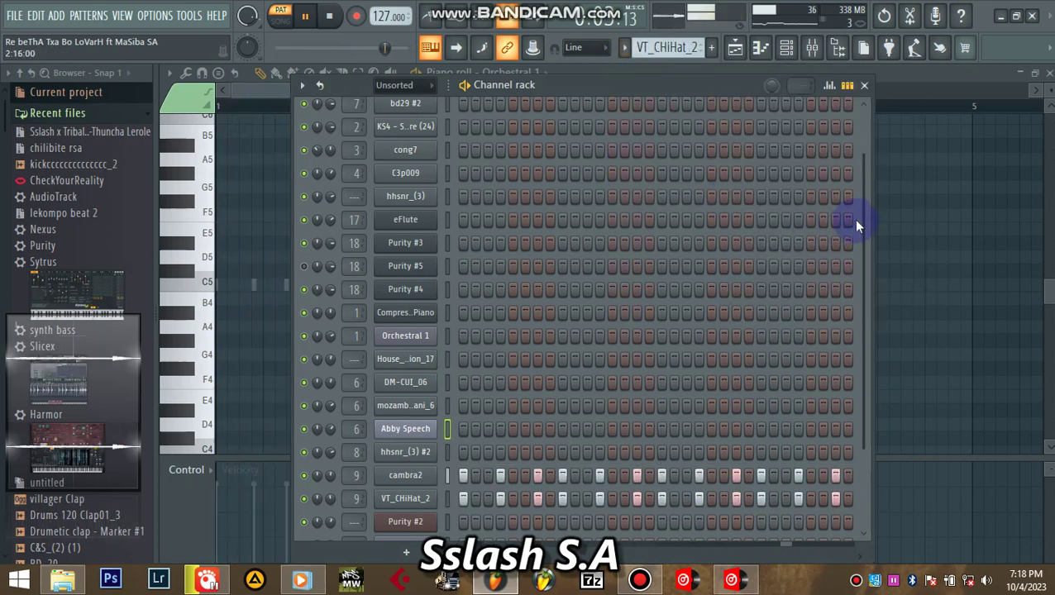
pyautogui.scroll(-3, 860, 314)
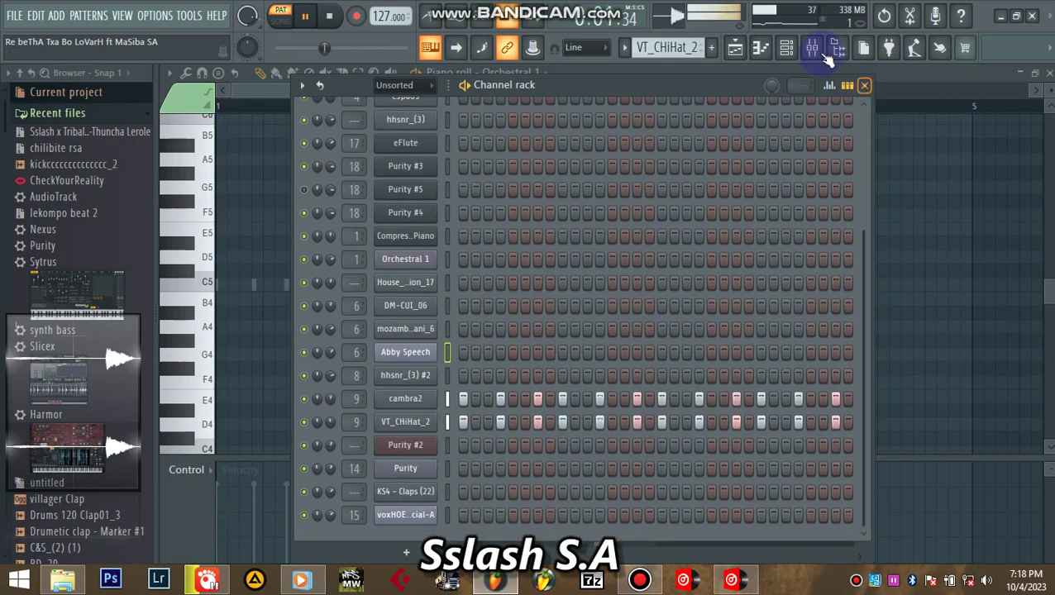
# Inspect the Fruity delay 2 effect on the VT_CHiHat_2 mixer track, and close the effect and the mixer
pyautogui.click(813, 48)
pyautogui.click(577, 176)
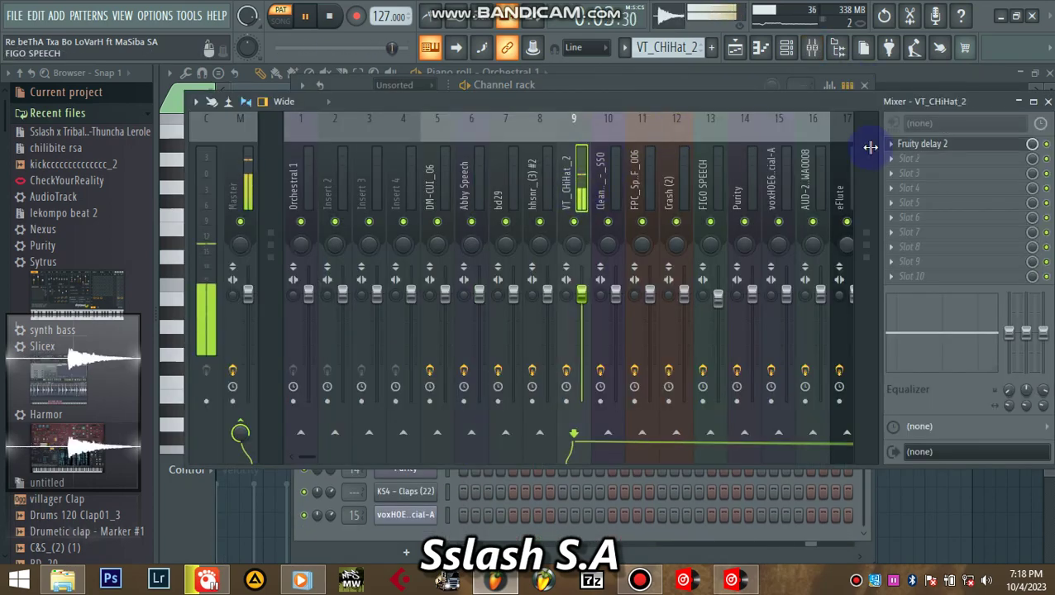
pyautogui.click(928, 145)
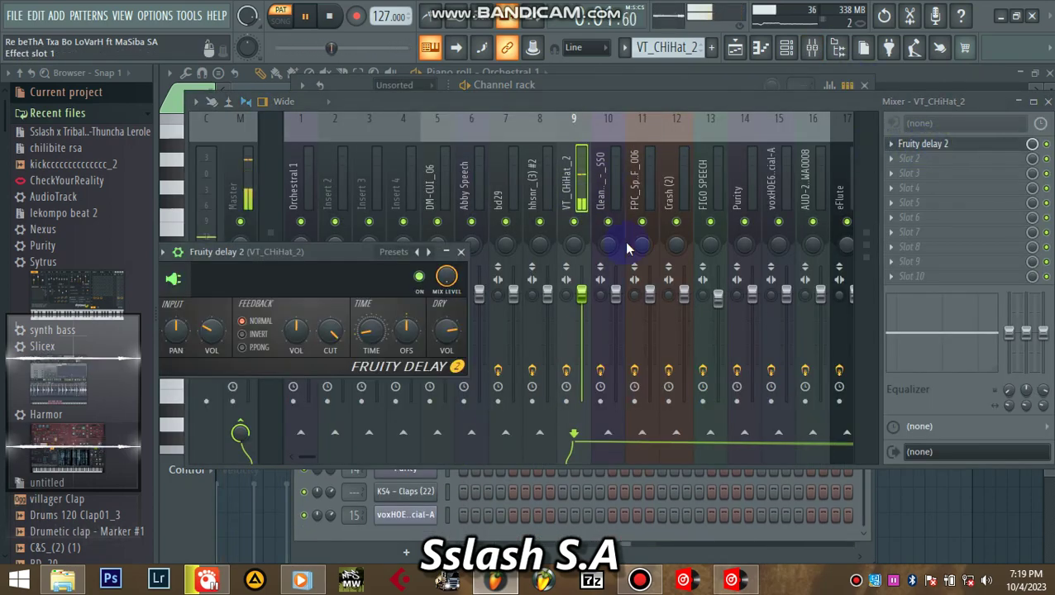
pyautogui.moveTo(324, 267); pyautogui.dragTo(475, 156)
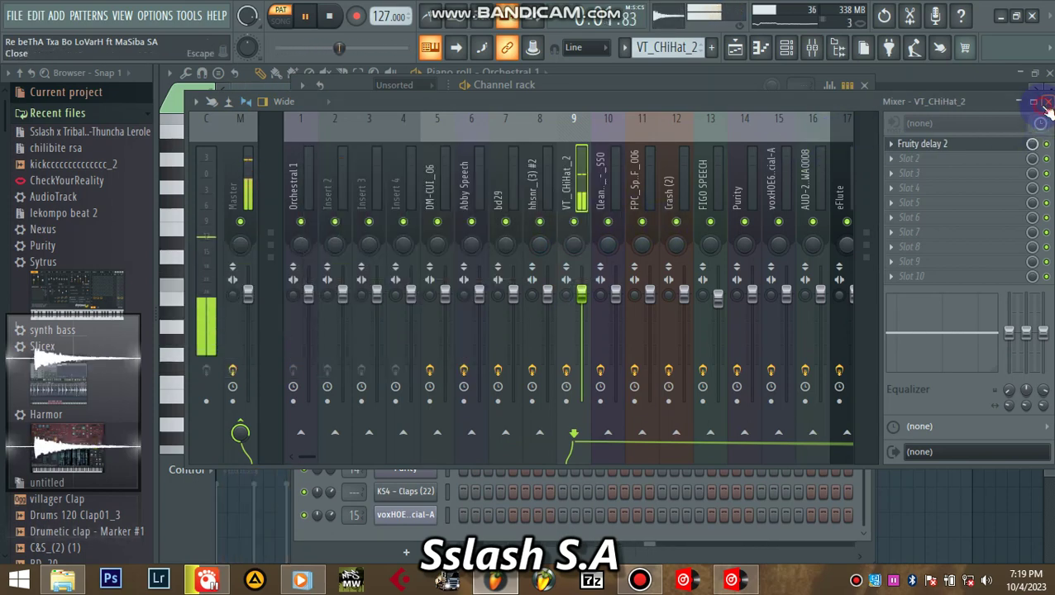
pyautogui.press('F9')
pyautogui.click(612, 158)
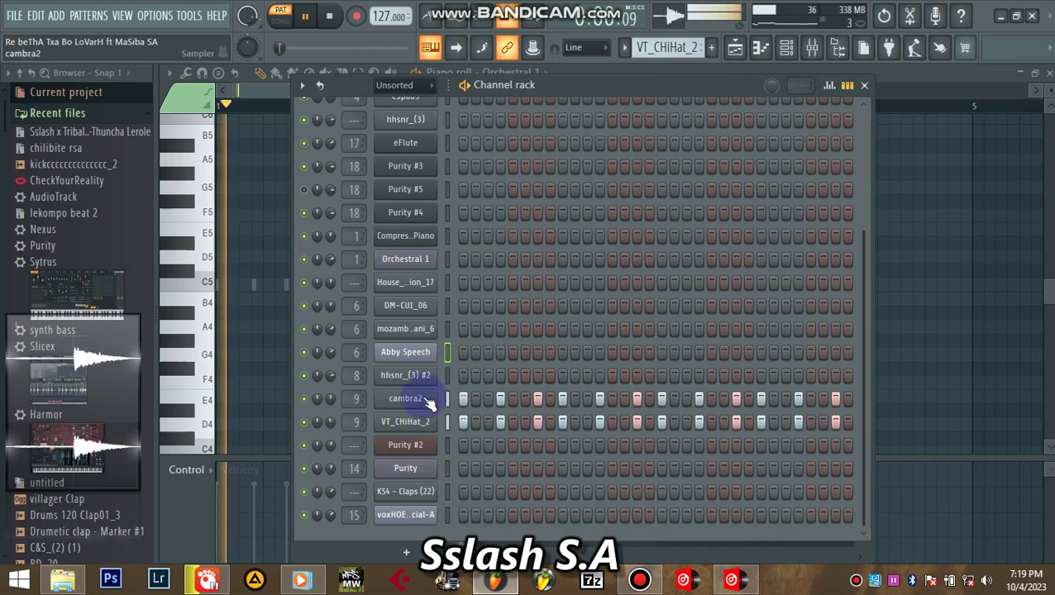
# Switch to the Purity #2 pattern, view the preset loaded in its Purity instrument, and close the instrument window
pyautogui.click(633, 47)
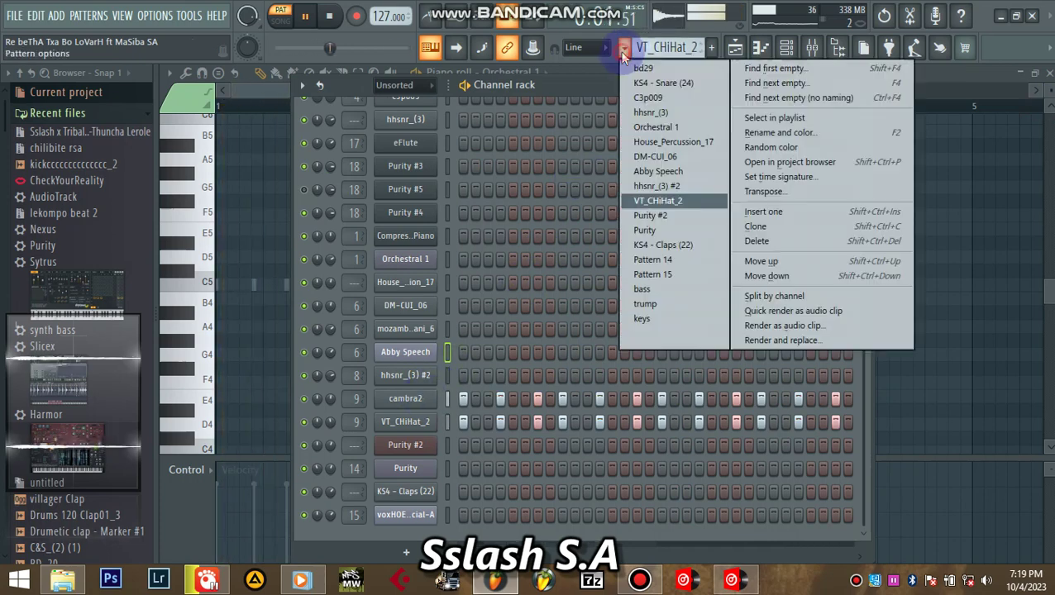
pyautogui.click(648, 217)
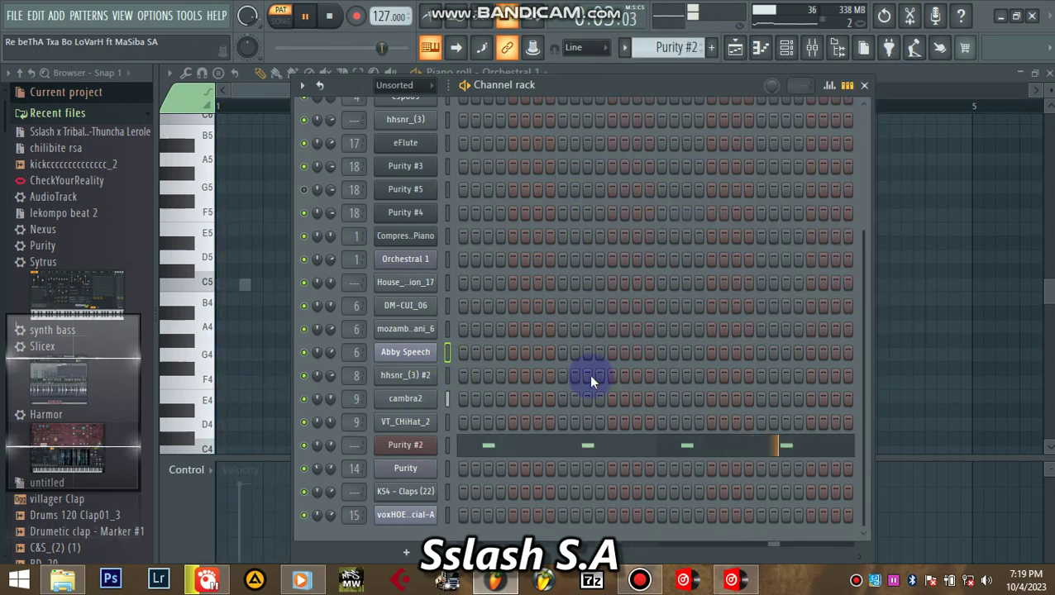
pyautogui.click(415, 445)
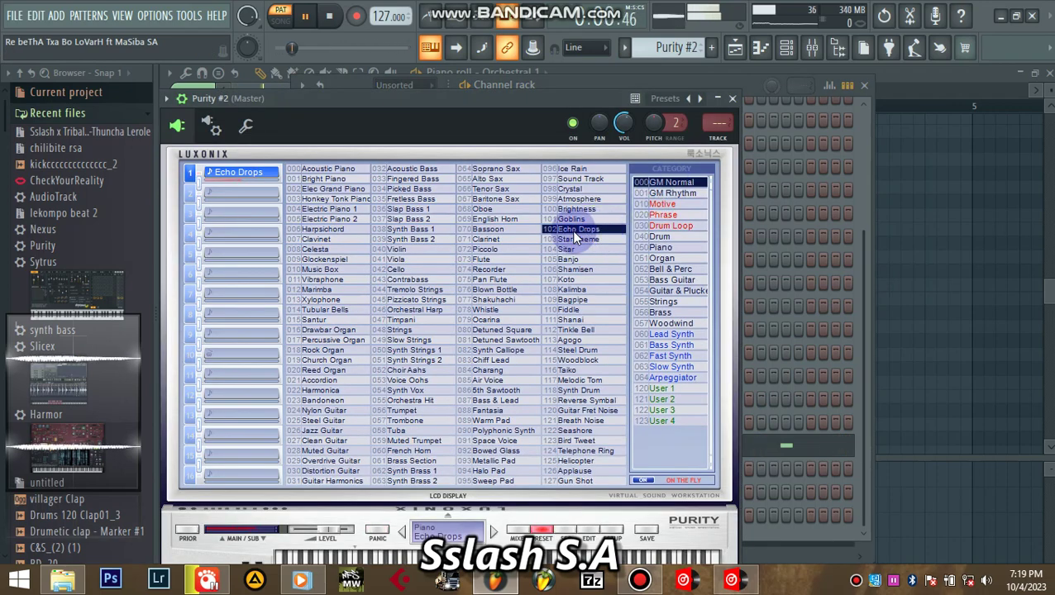
pyautogui.click(734, 101)
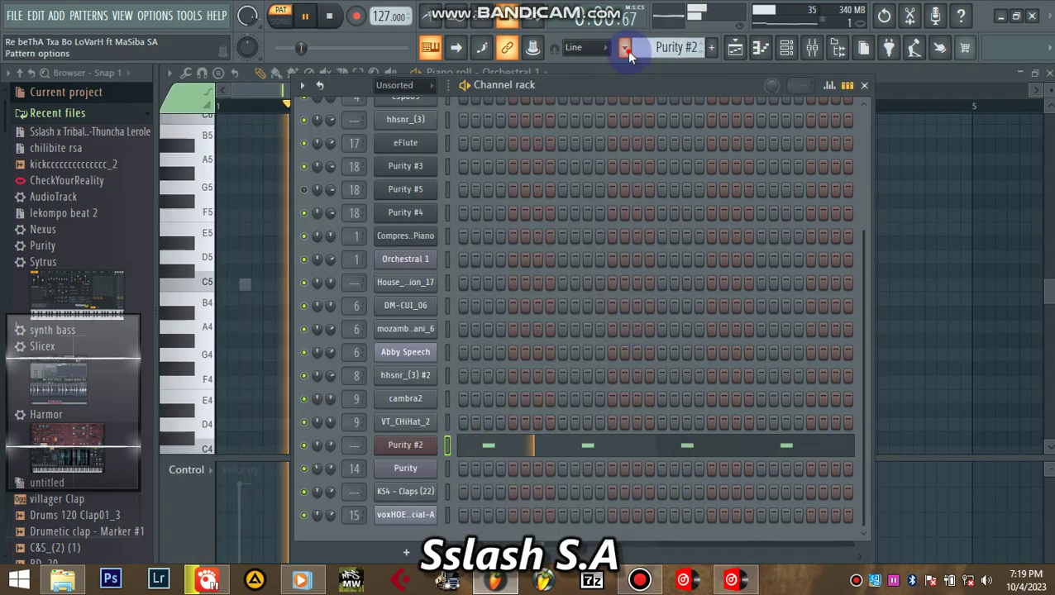
# Switch to the Purity pattern, check the preset used by the Purity channel's instrument, and close its window
pyautogui.click(625, 49)
pyautogui.click(641, 231)
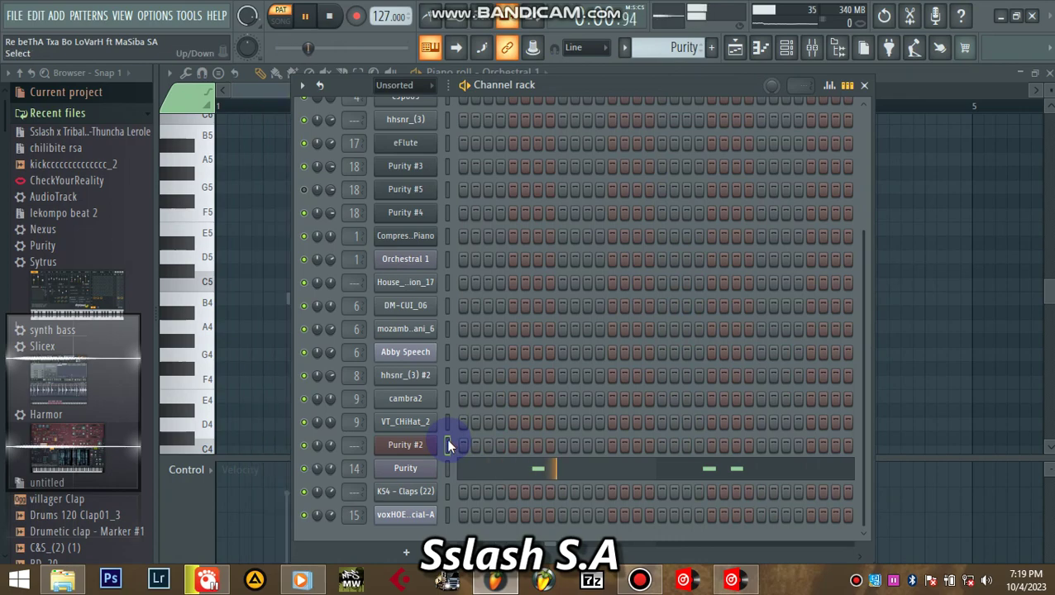
pyautogui.click(397, 472)
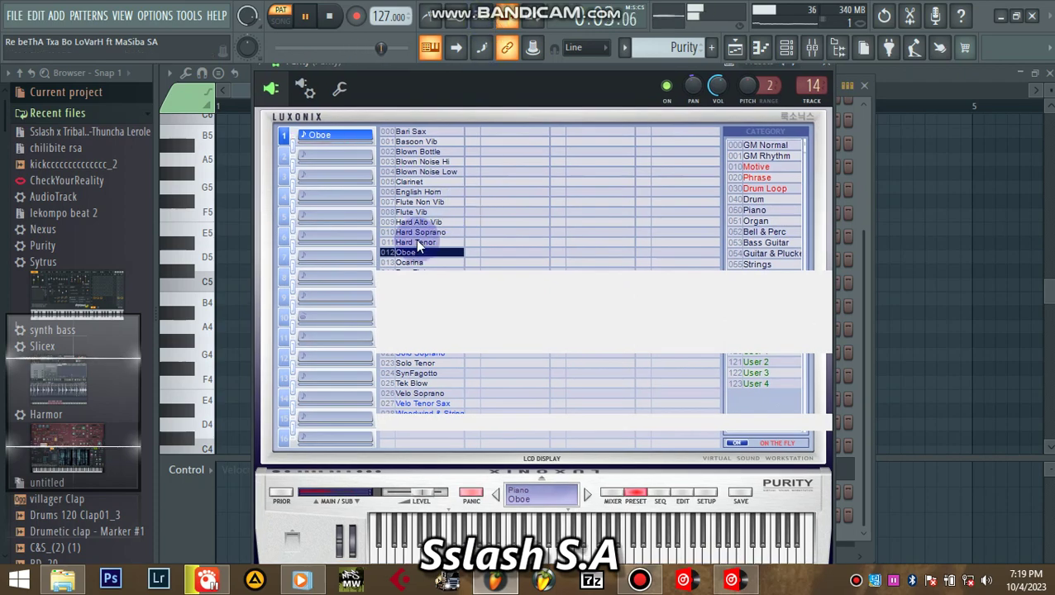
pyautogui.click(839, 86)
# Play the KS4 - Claps (22) pattern and Pattern 14, viewing the channel rack steps that each one uses
pyautogui.click(625, 47)
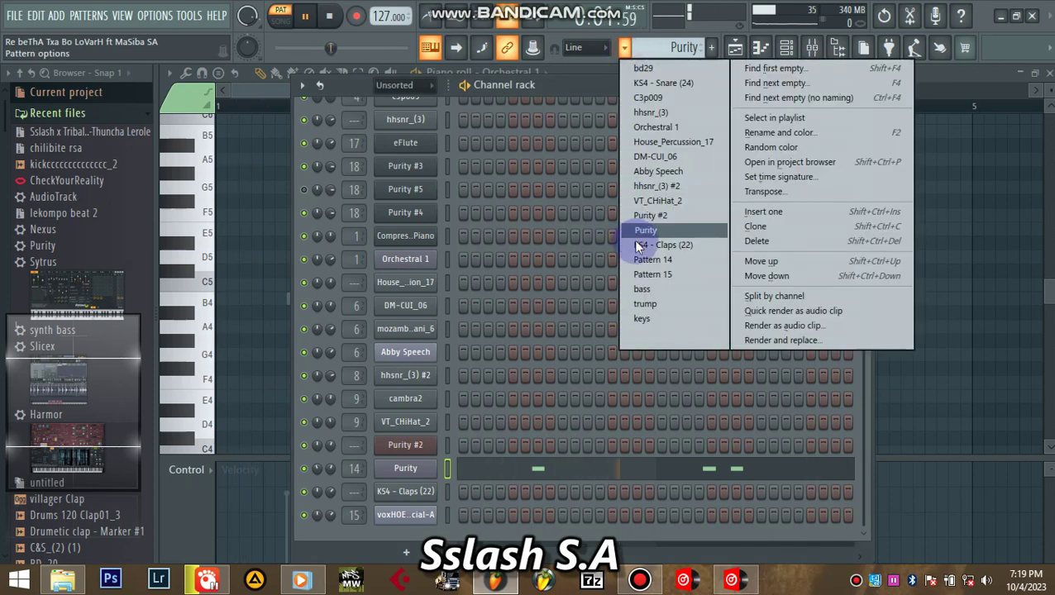
pyautogui.click(634, 240)
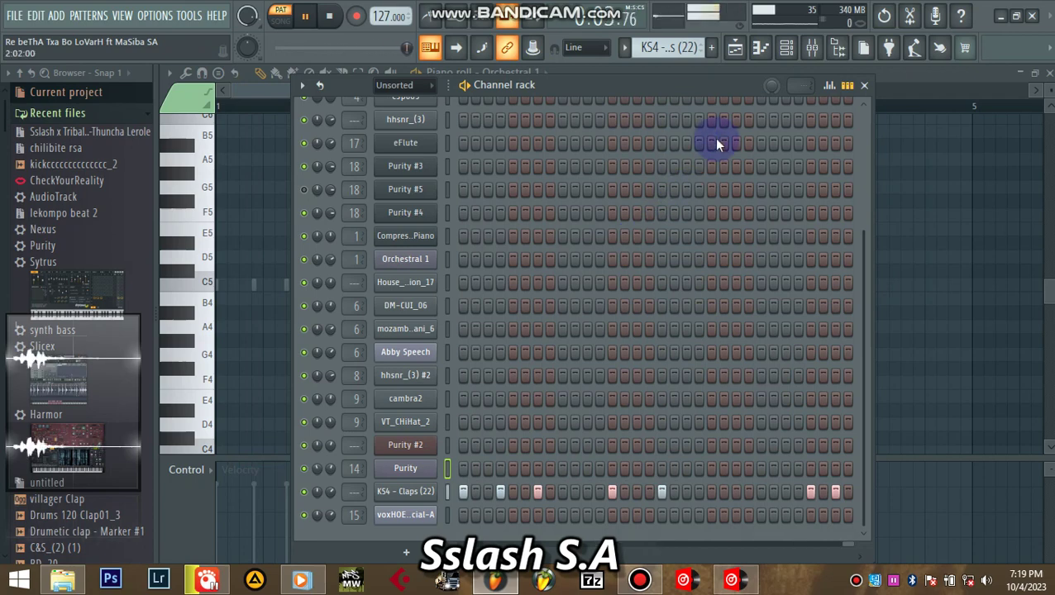
pyautogui.click(625, 47)
pyautogui.click(642, 262)
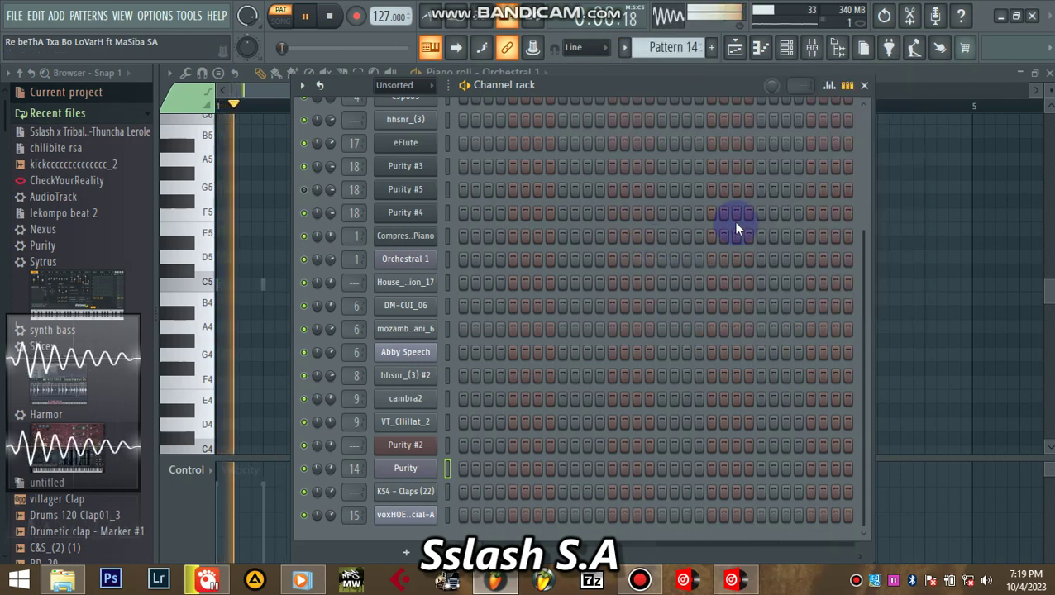
pyautogui.moveTo(860, 253); pyautogui.dragTo(651, 80)
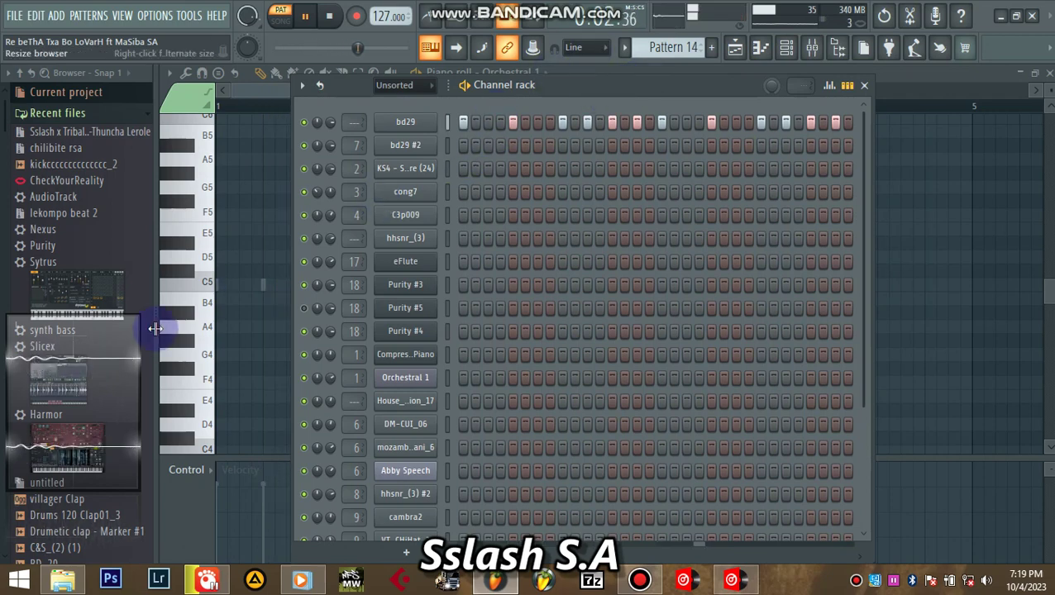
# Move the Wave Candy waveform display off the browser to the empty area beside the channel rack
pyautogui.moveTo(115, 368); pyautogui.dragTo(984, 164)
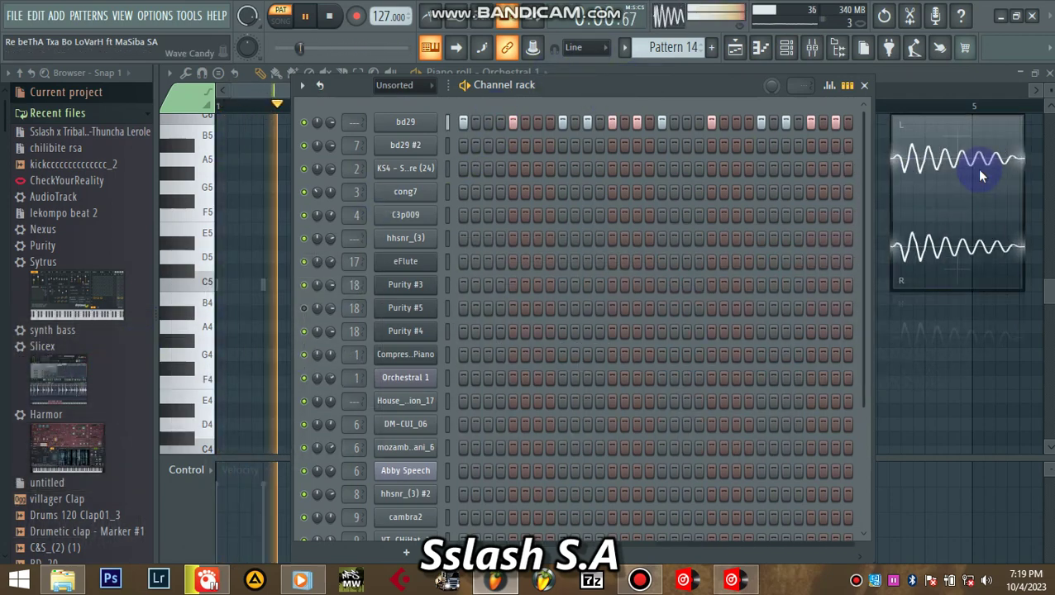
# Switch to Pattern 15, view the voxHOE68028special-A channel's notes in the piano roll, and close the piano roll
pyautogui.click(625, 50)
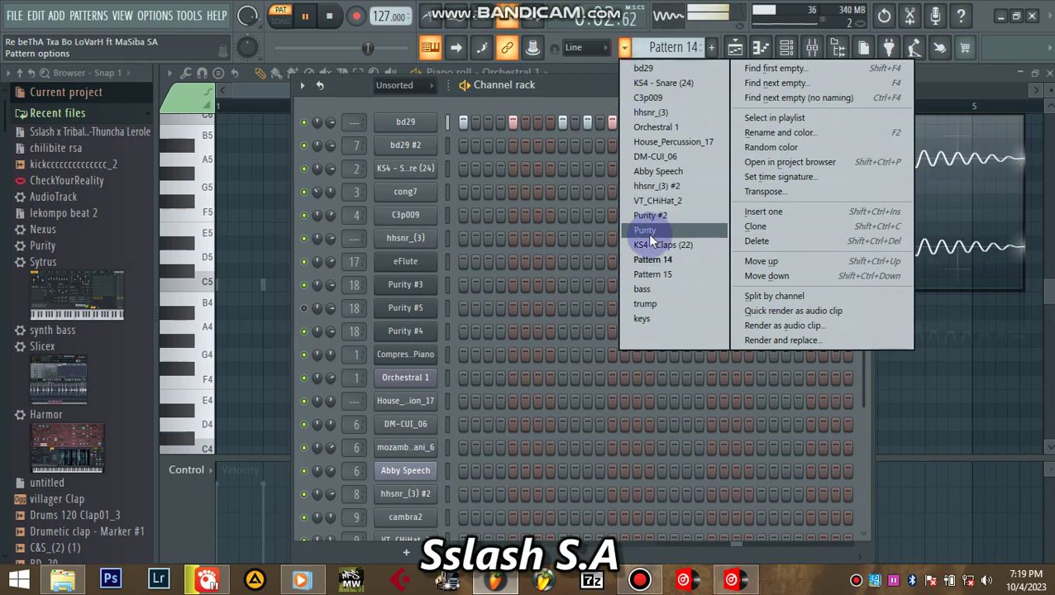
pyautogui.click(662, 275)
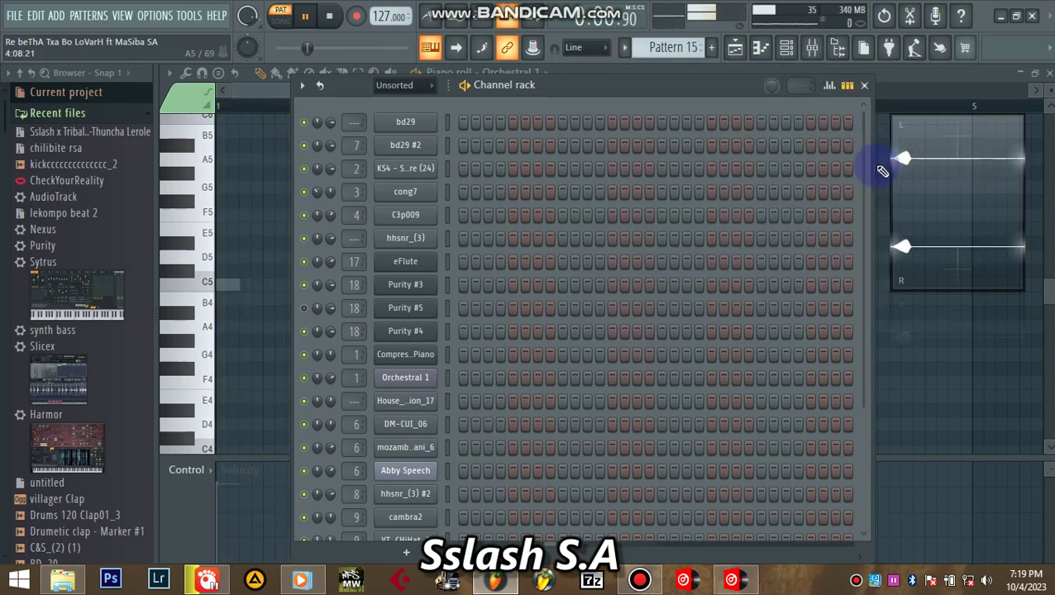
pyautogui.moveTo(867, 150); pyautogui.dragTo(866, 412)
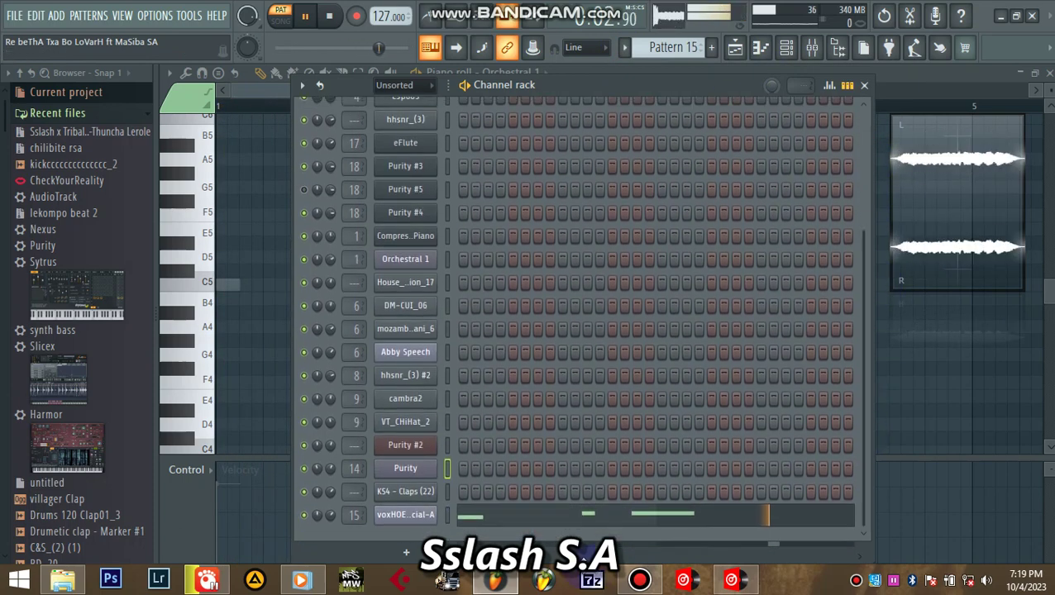
pyautogui.click(476, 515)
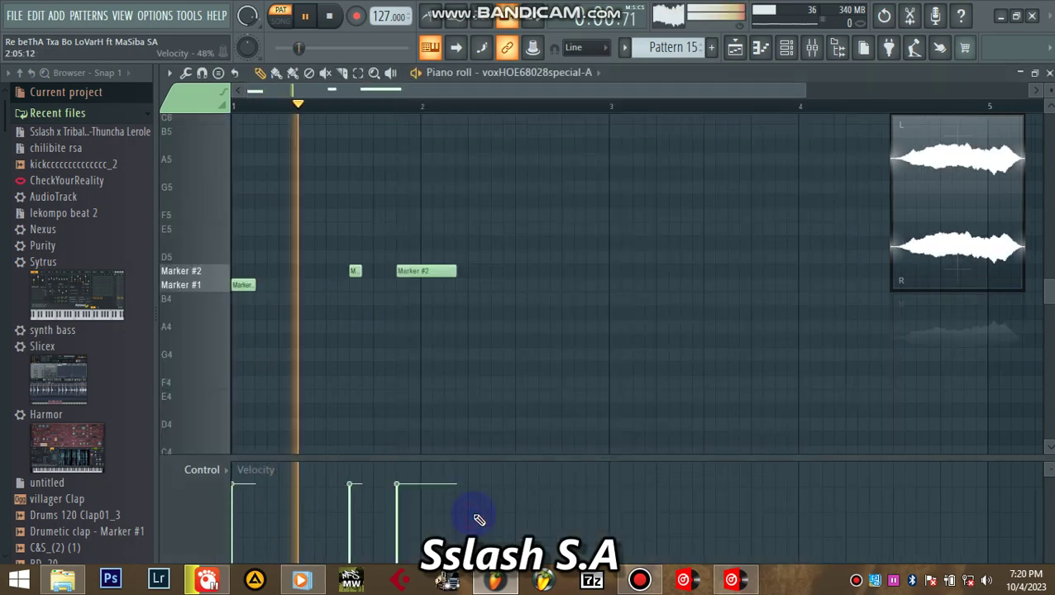
pyautogui.click(1049, 74)
# Switch to the bass pattern and view the eFlute channel's notes in the piano roll
pyautogui.click(626, 49)
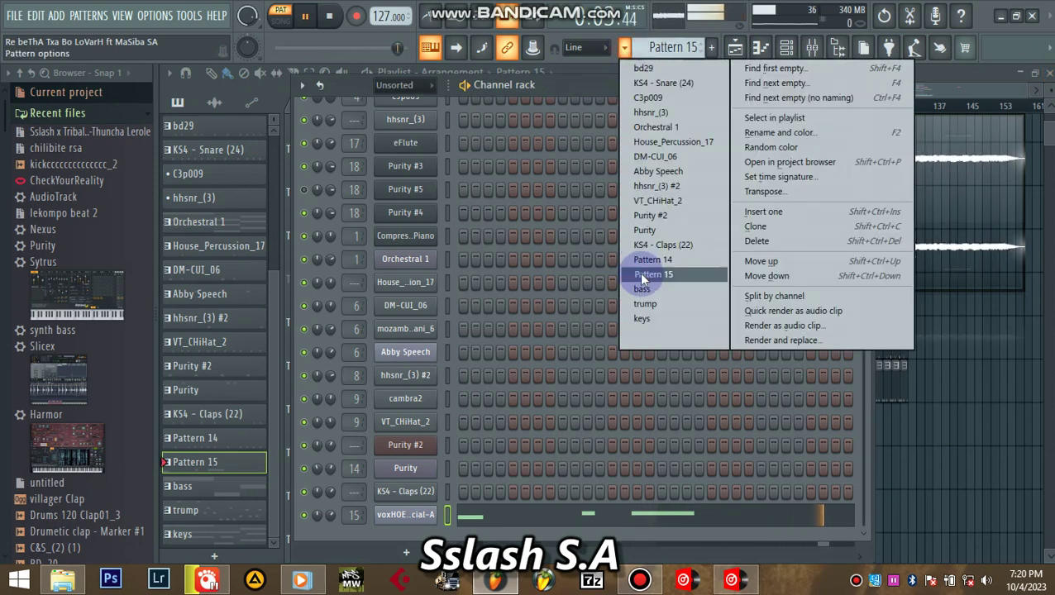
pyautogui.click(639, 284)
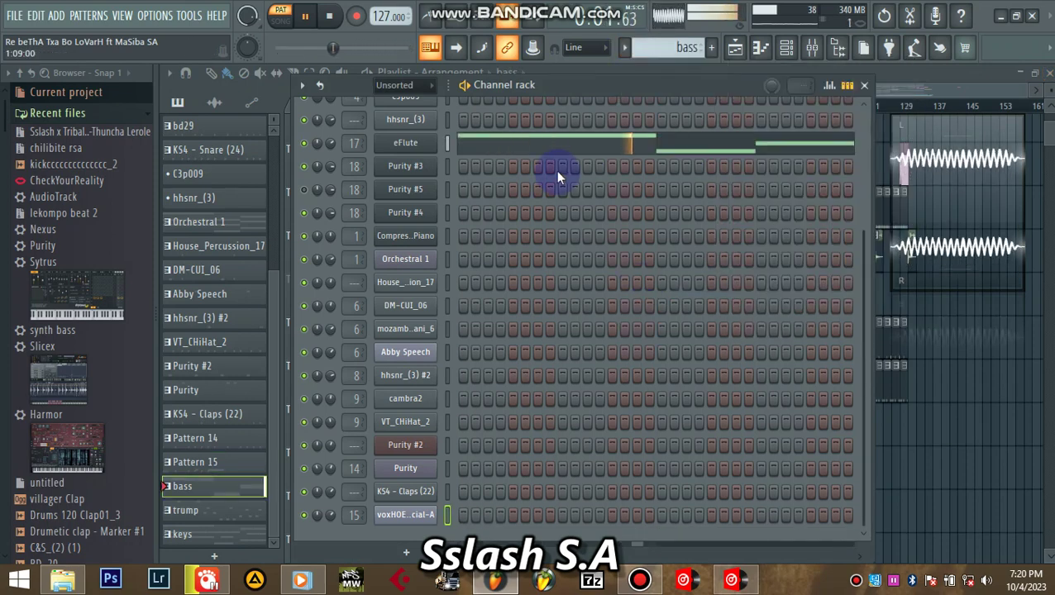
pyautogui.rightClick(388, 146)
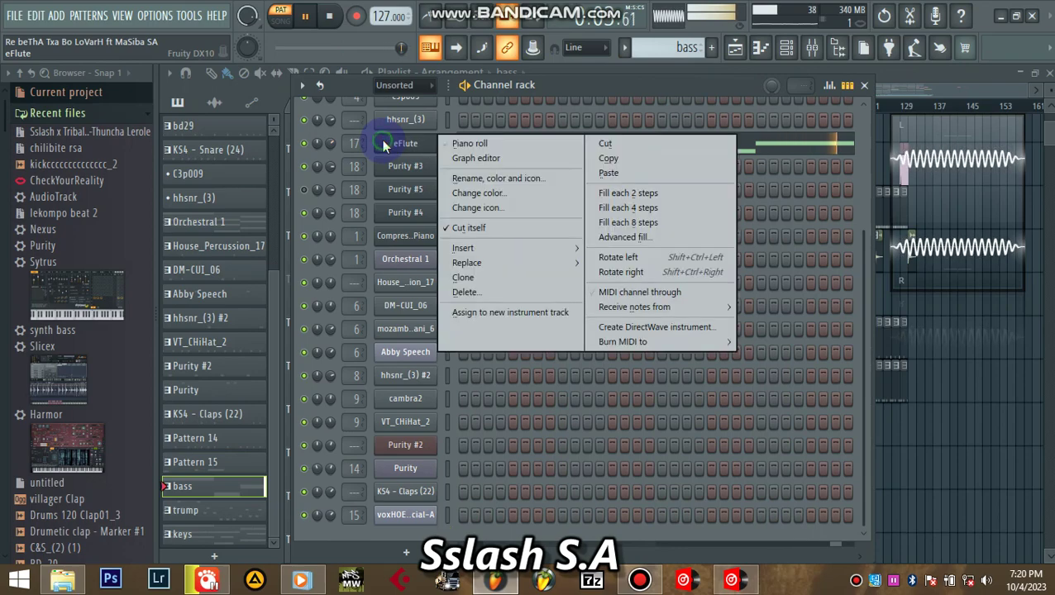
pyautogui.click(462, 146)
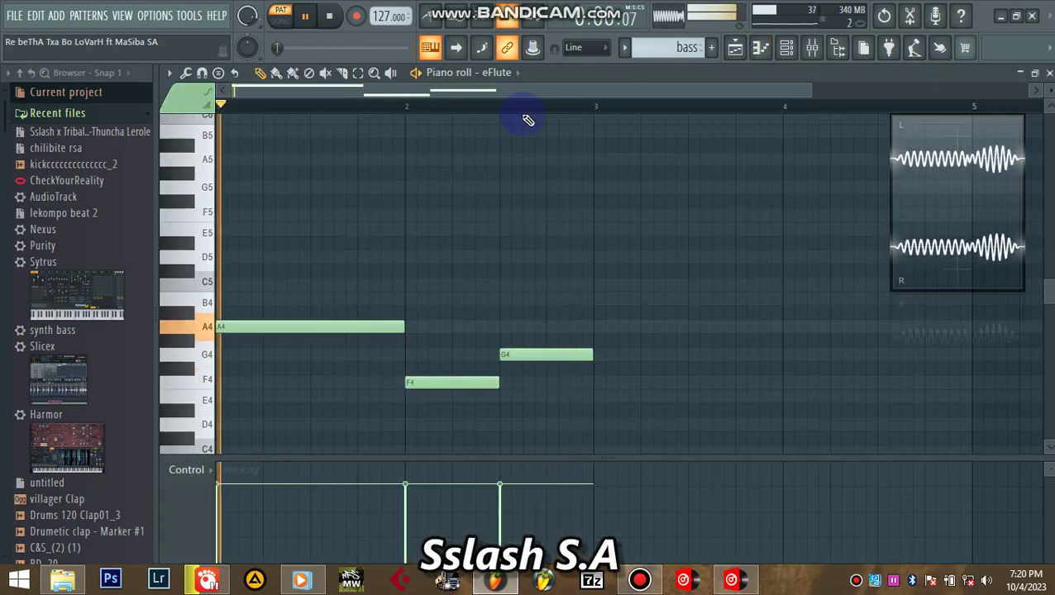
# Open the eFlute channel's Fruity DX10 synth from the channel rack, look through its preset list, and return to the rack
pyautogui.click(786, 47)
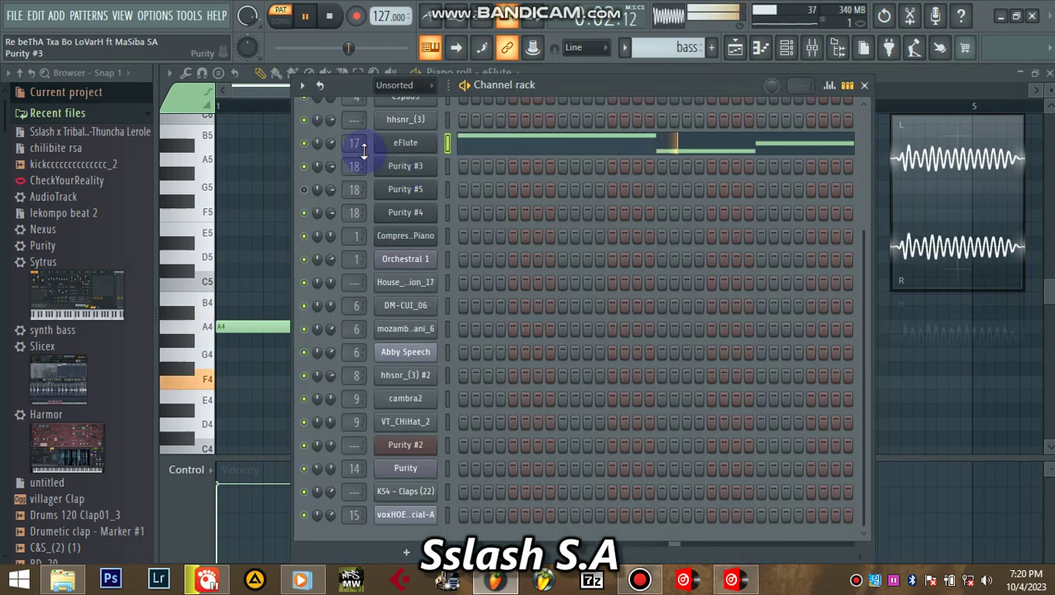
pyautogui.rightClick(404, 145)
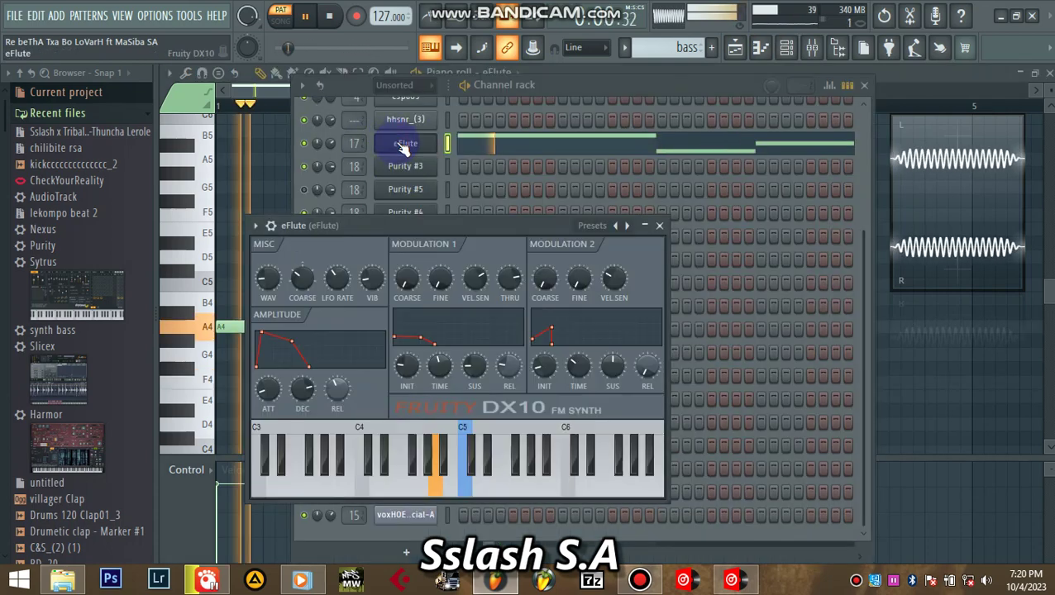
pyautogui.click(601, 230)
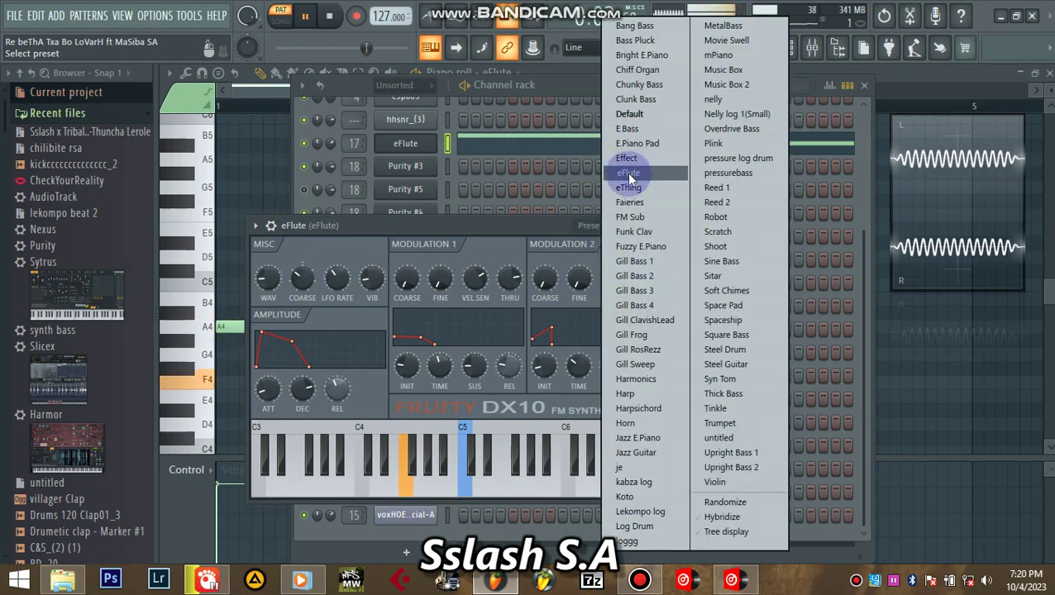
pyautogui.click(531, 83)
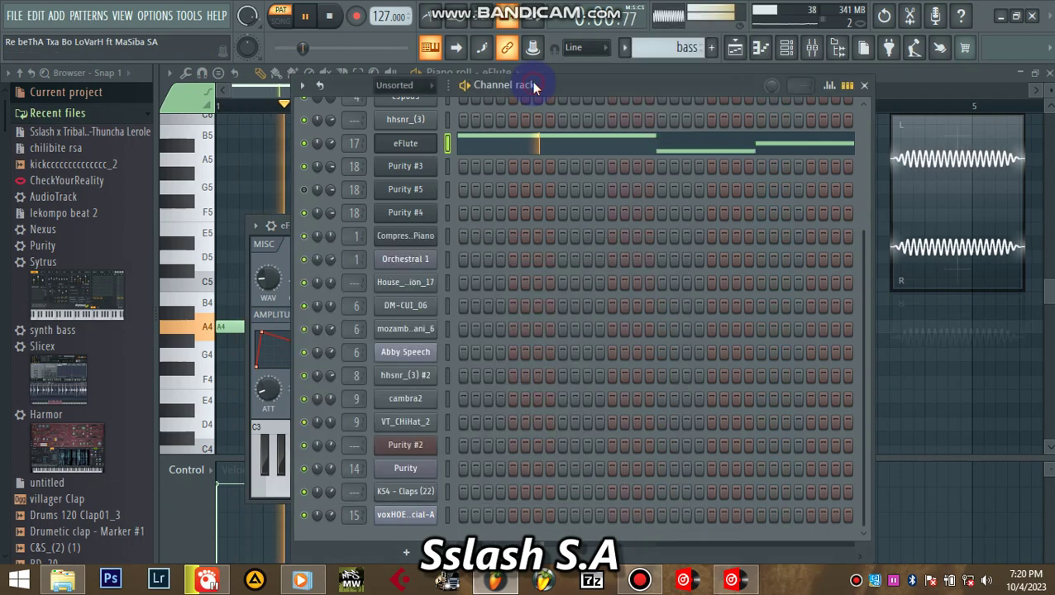
# Switch to the trump pattern and view the Purity #3 channel's notes in the piano roll
pyautogui.click(626, 48)
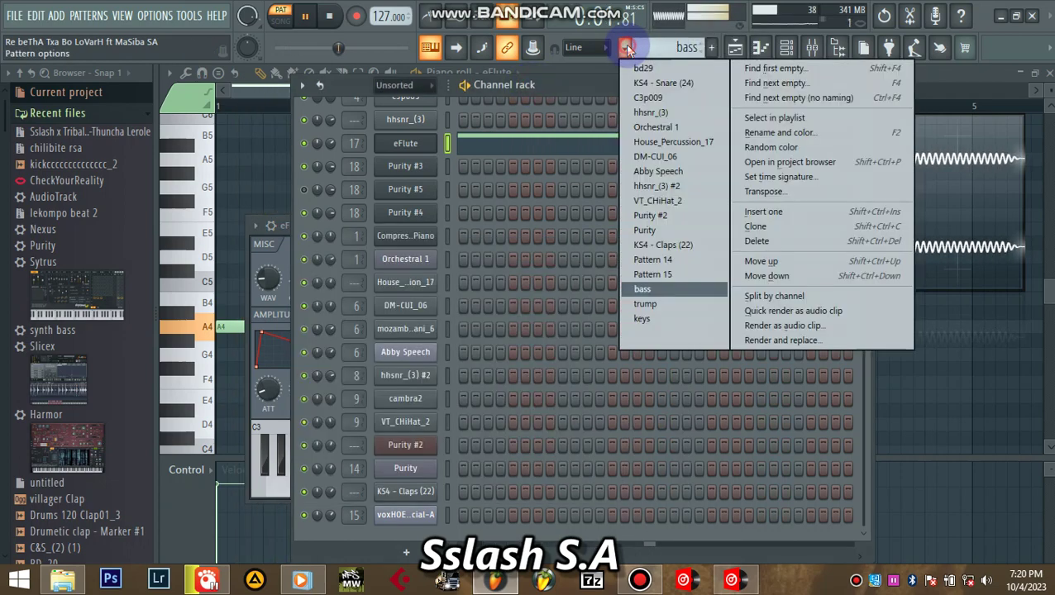
pyautogui.click(646, 304)
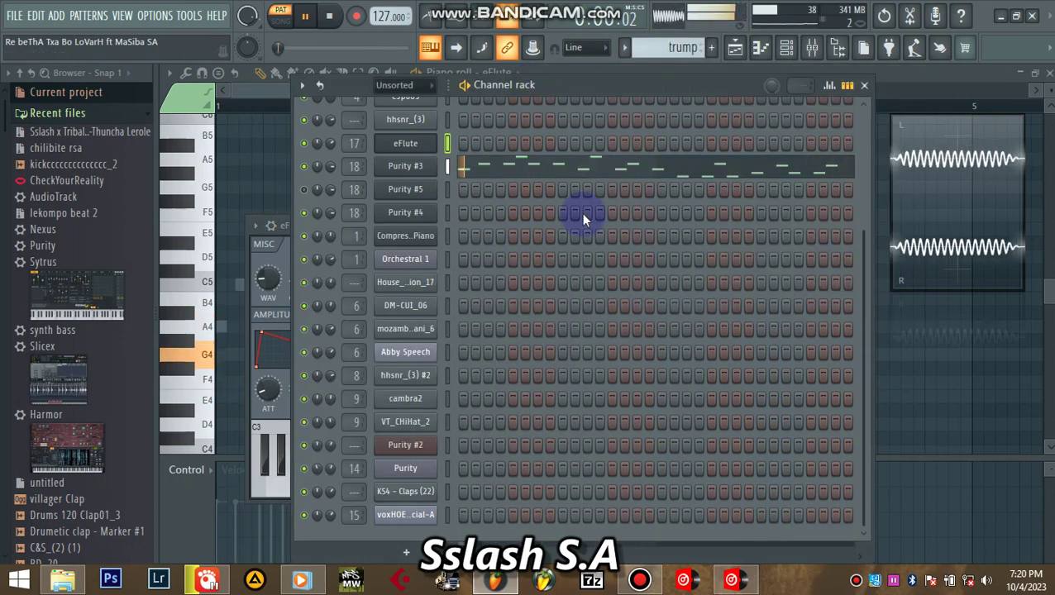
pyautogui.click(497, 166)
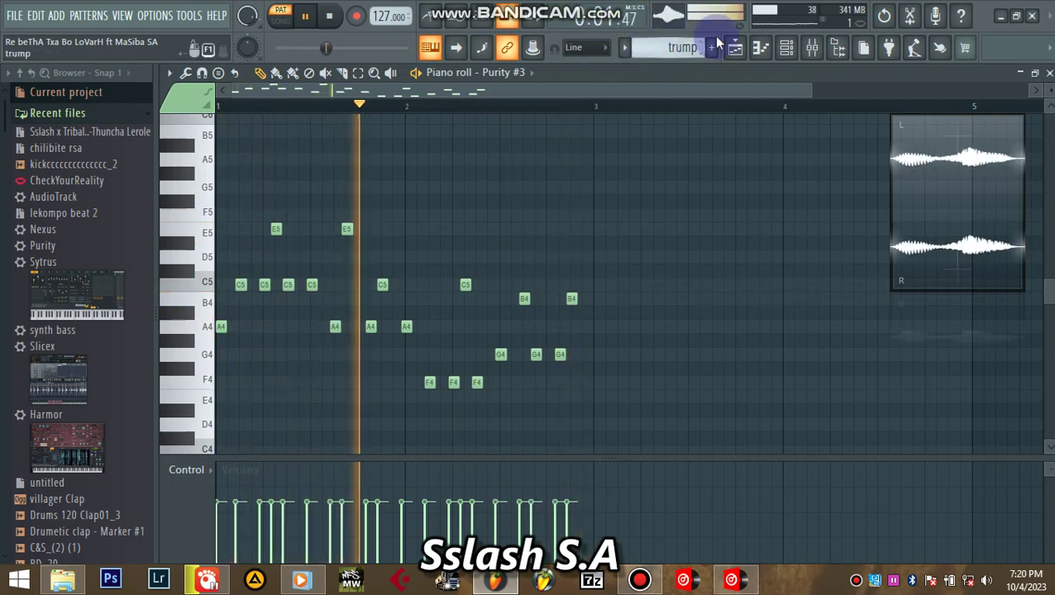
# Open the Purity #3 channel's instrument, view its Muted Trumpet preset in the Brass category, and close the instrument
pyautogui.click(733, 47)
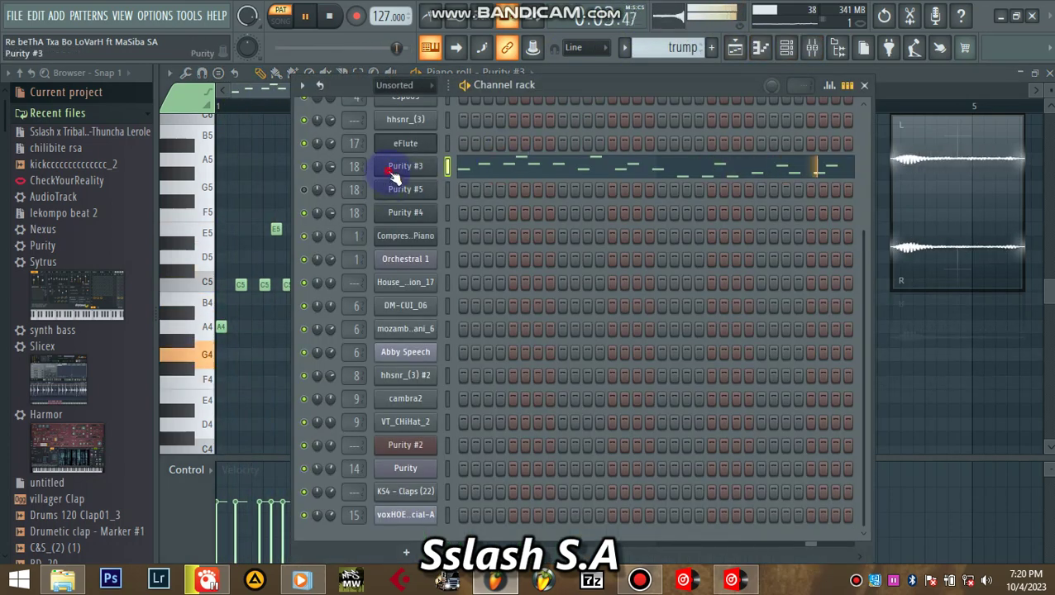
pyautogui.click(392, 169)
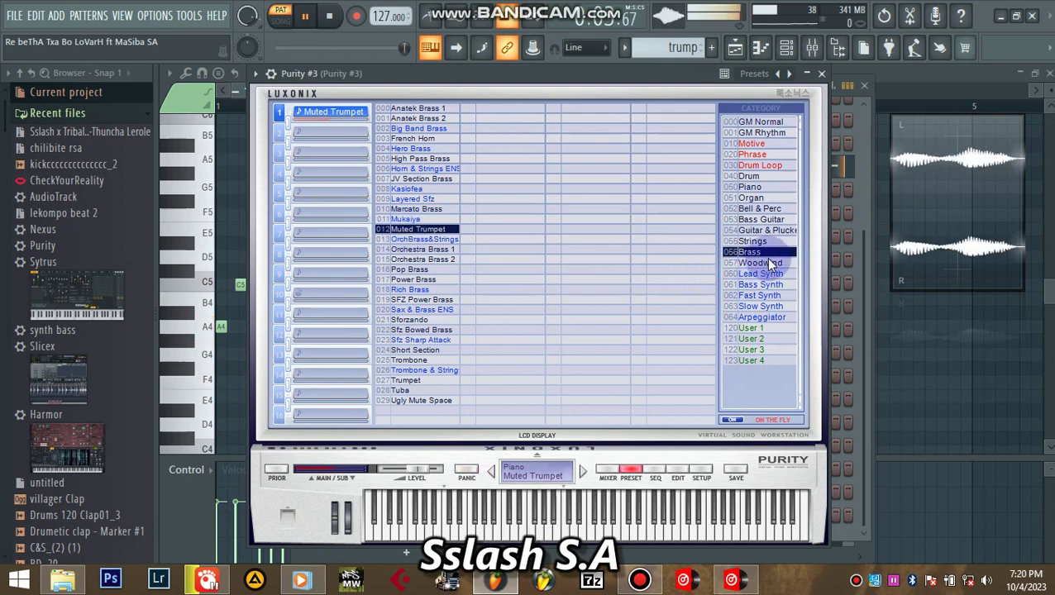
pyautogui.click(821, 73)
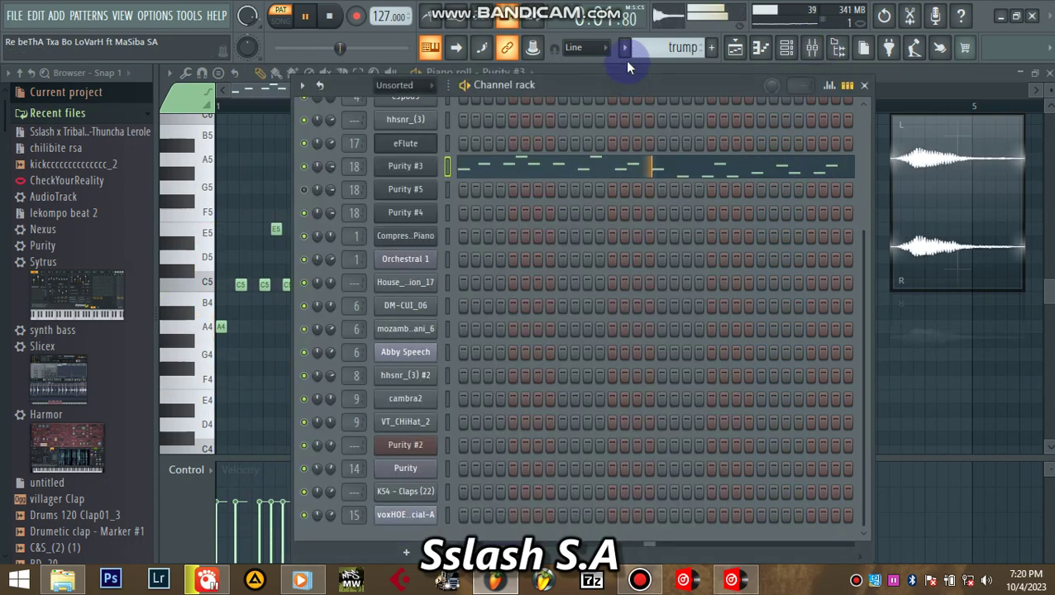
# Switch to the keys pattern and view the Compressed Piano channel's notes in the piano roll
pyautogui.click(625, 48)
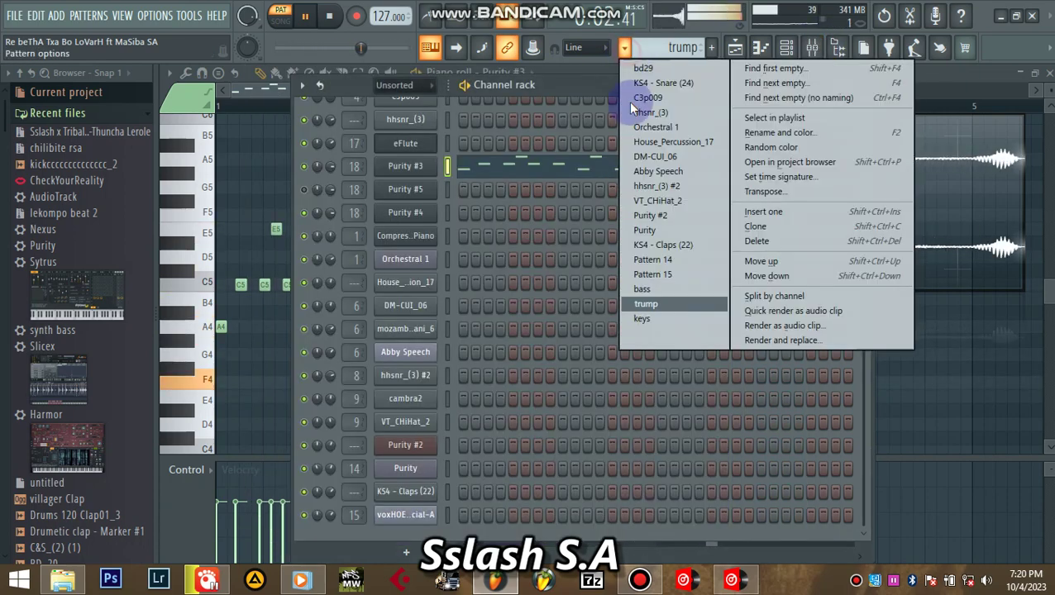
pyautogui.click(654, 318)
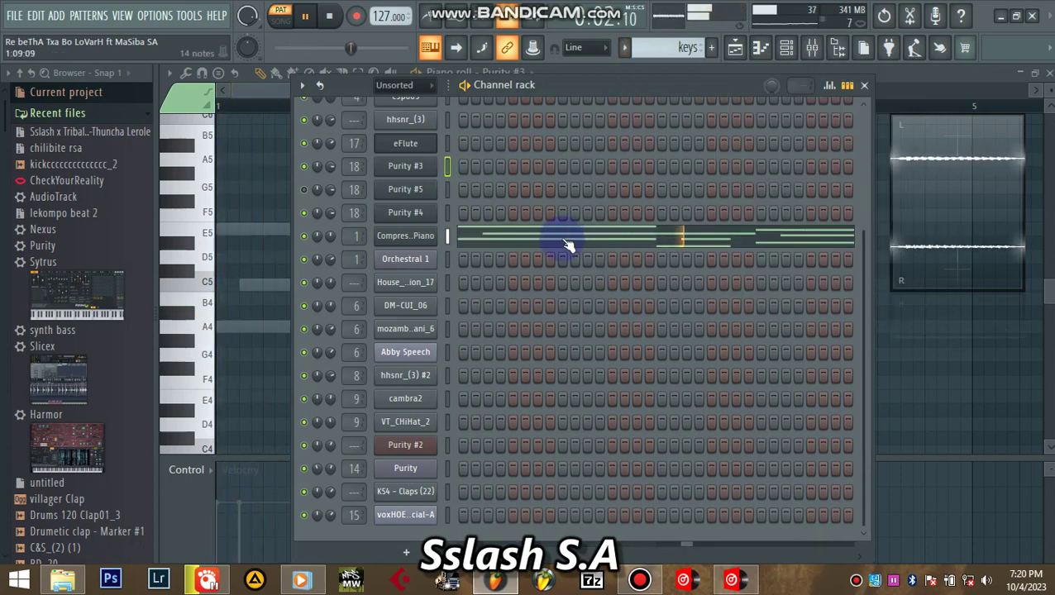
pyautogui.click(567, 245)
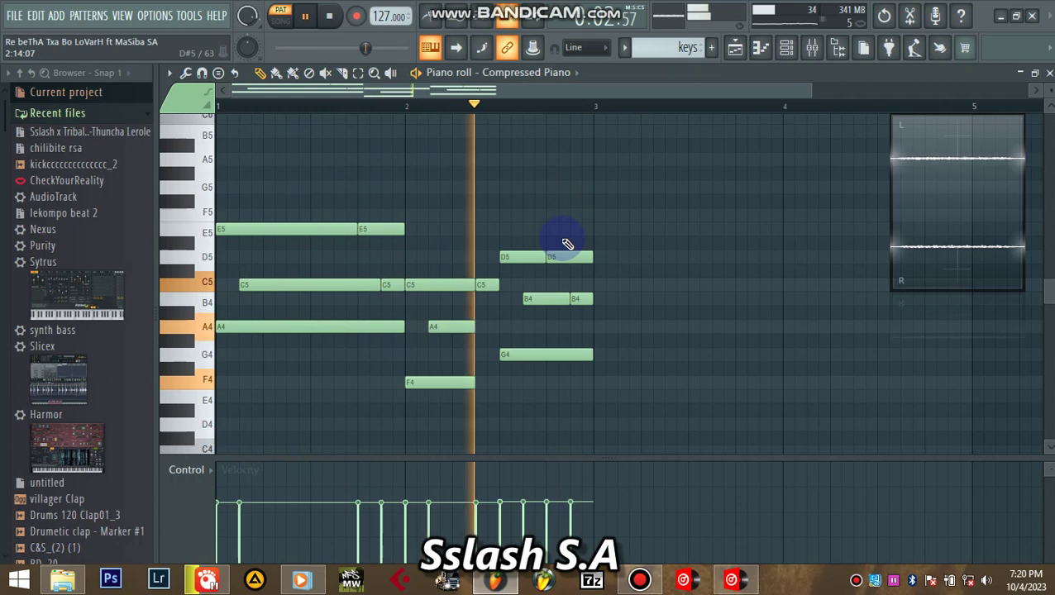
# Open the Compressed Piano channel's FL Keys instrument from the channel rack, view its wavetable setting, and close it
pyautogui.click(633, 52)
pyautogui.click(628, 48)
pyautogui.click(789, 52)
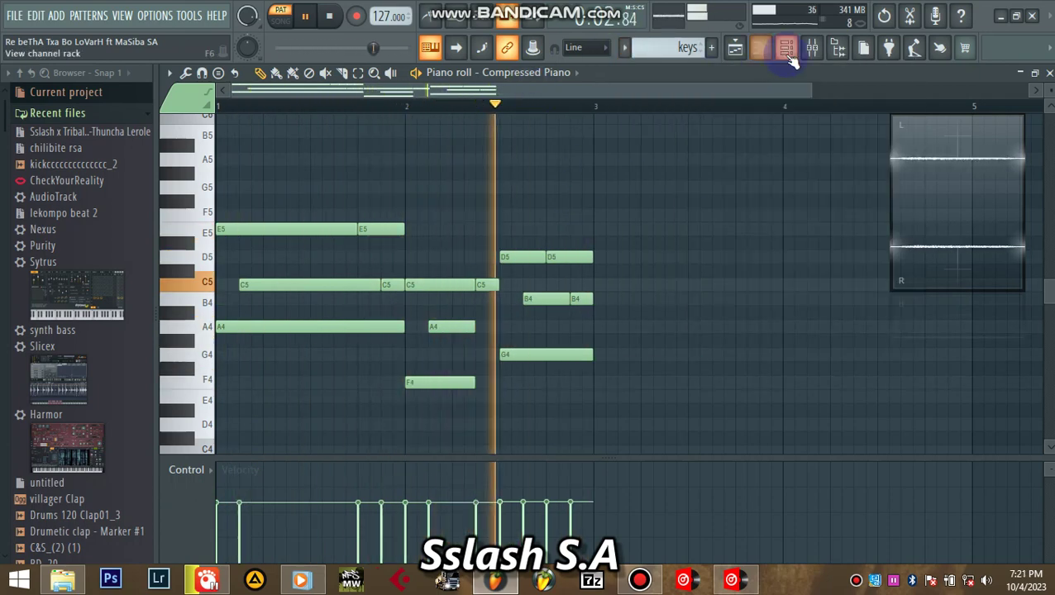
pyautogui.click(383, 238)
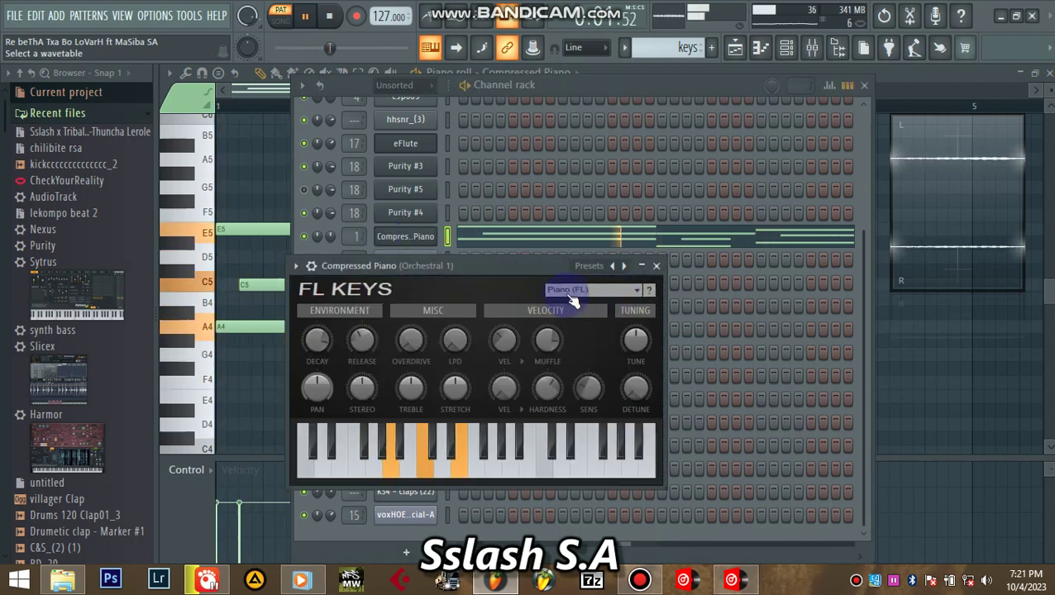
pyautogui.click(655, 265)
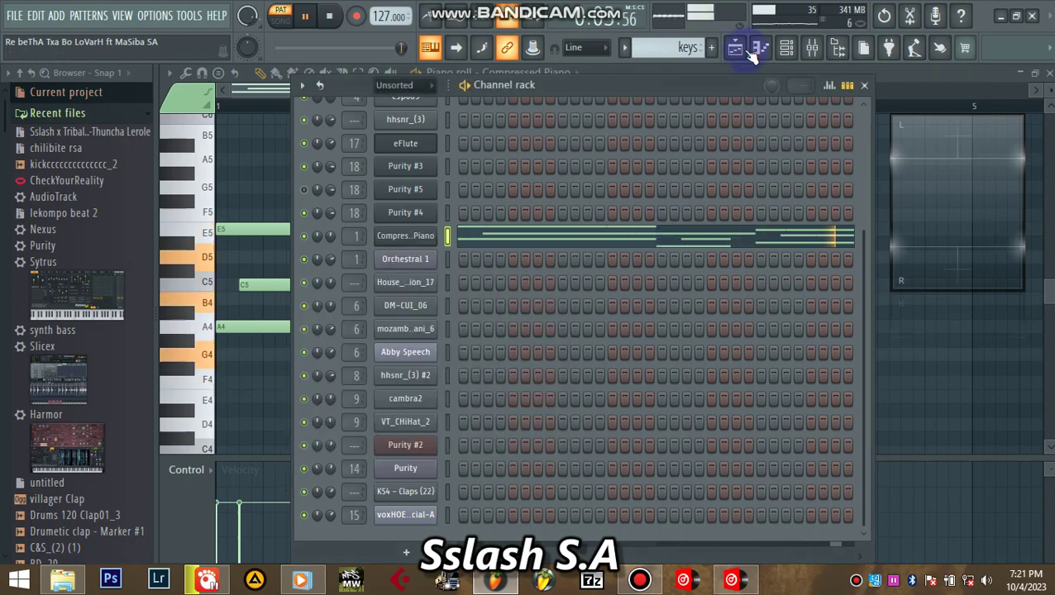
# Keep the keys pattern selected, bring up the playlist arrangement, and stop the pattern playback
pyautogui.click(625, 47)
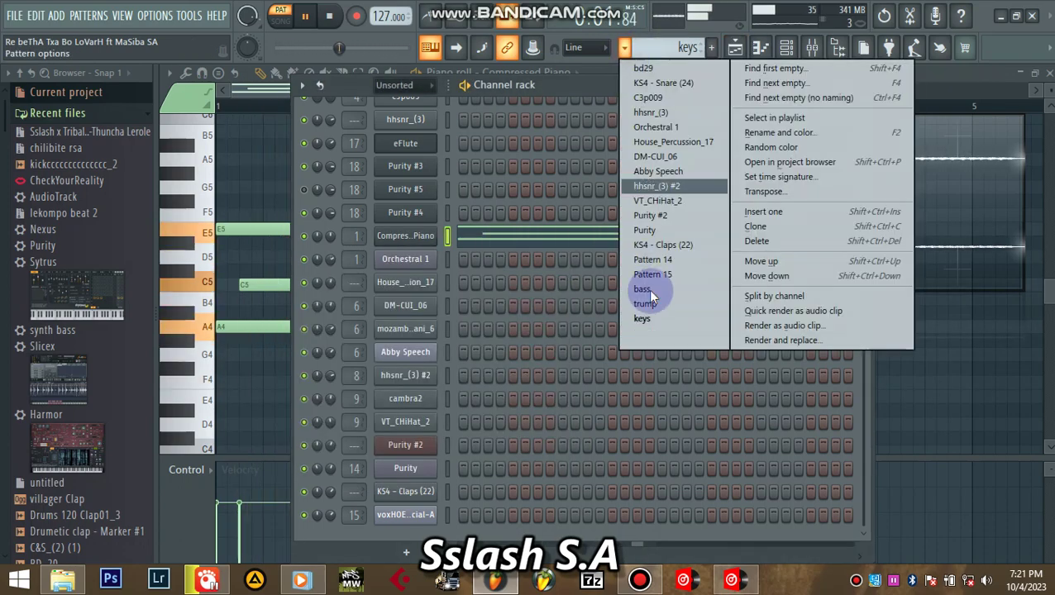
pyautogui.click(644, 318)
pyautogui.click(432, 47)
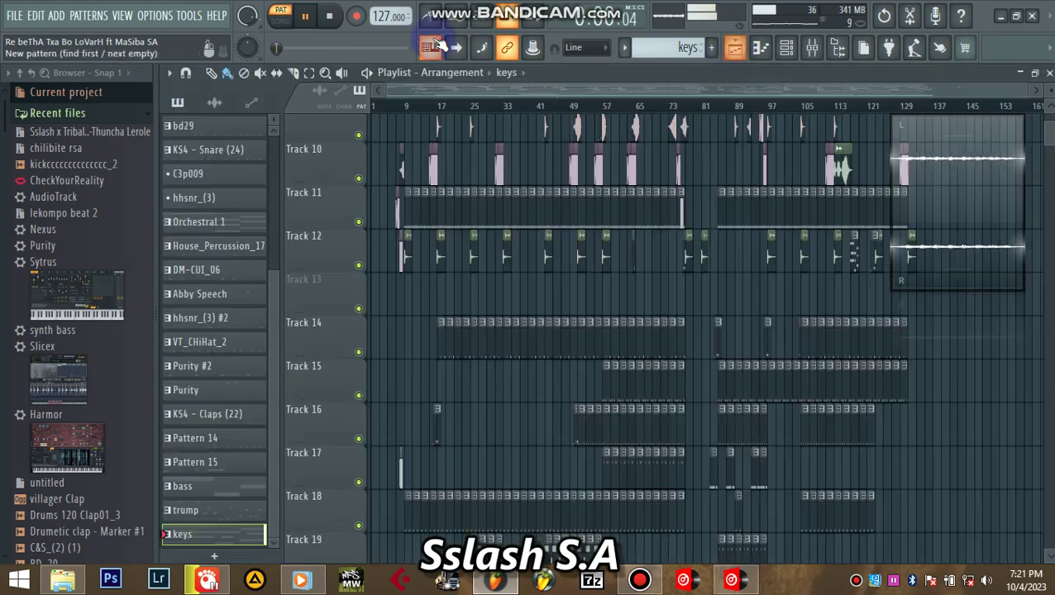
pyautogui.click(307, 17)
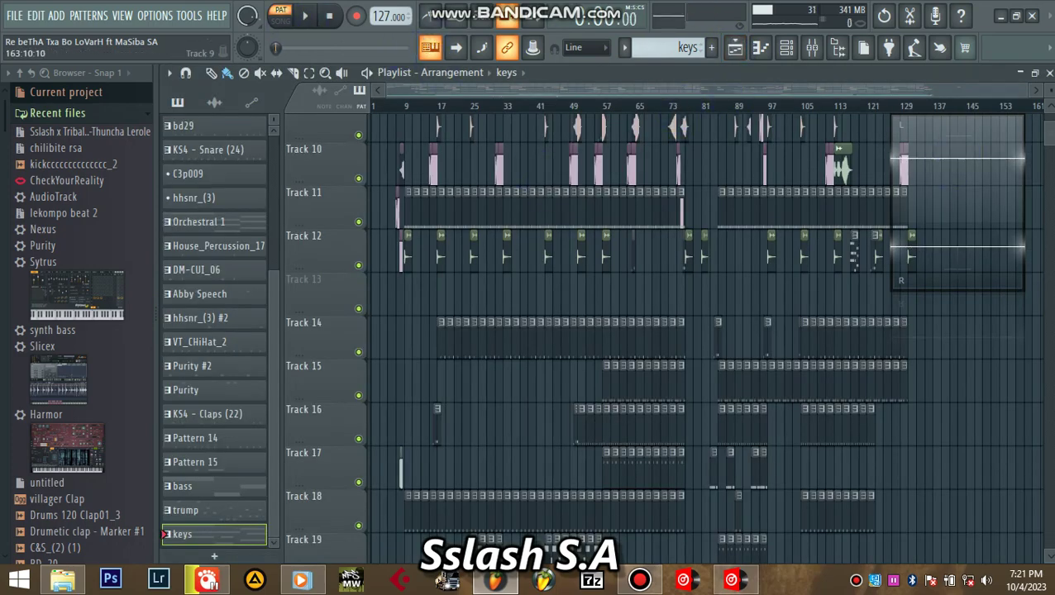
# Play the arrangement in song mode from bar 41, look over all playlist tracks, and stop playback
pyautogui.scroll(-7, 703, 330)
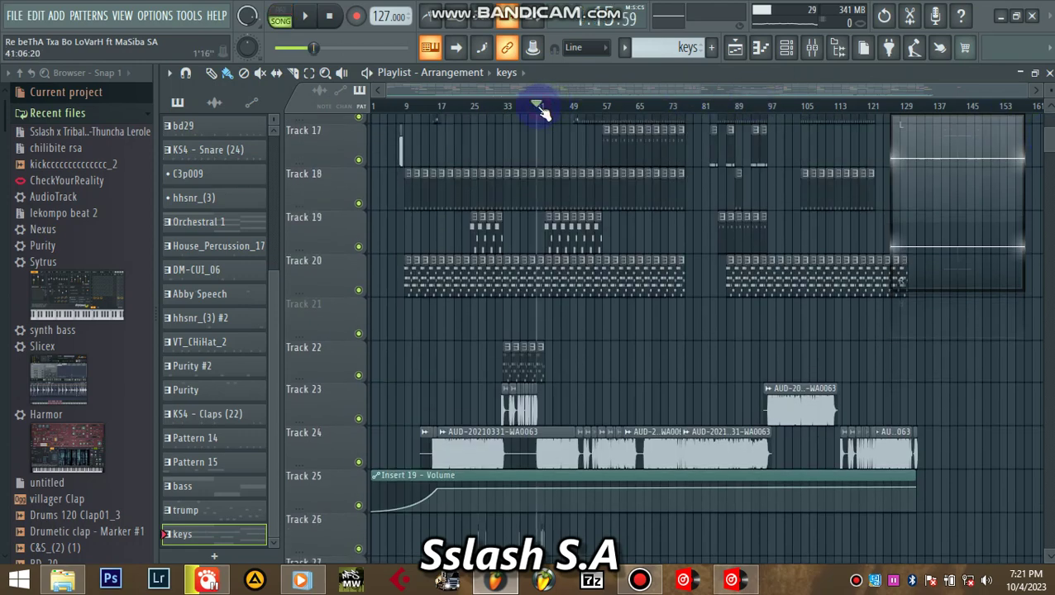
pyautogui.press('space')
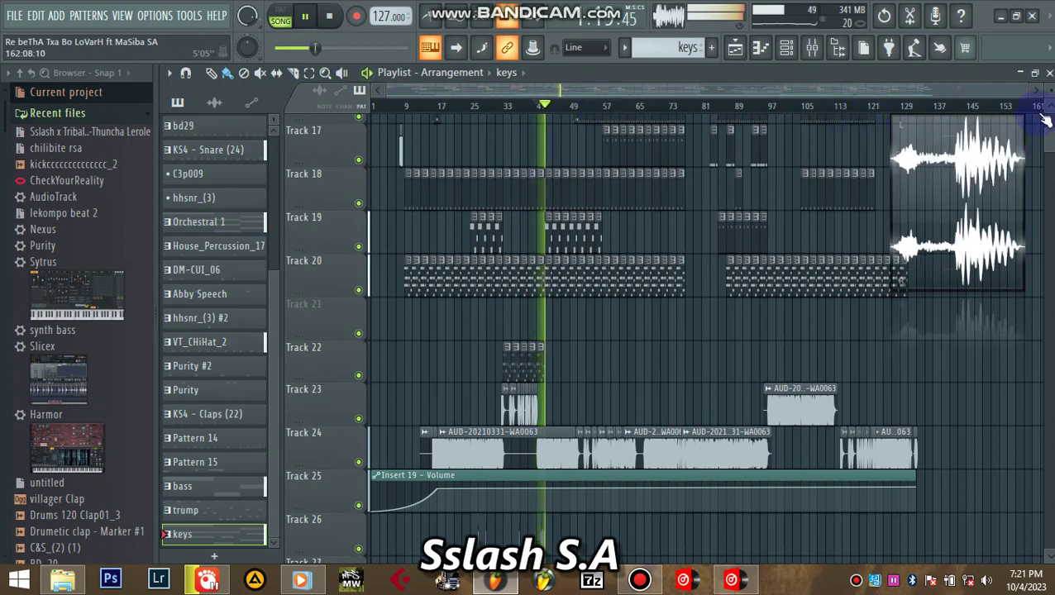
pyautogui.scroll(10, 1051, 145)
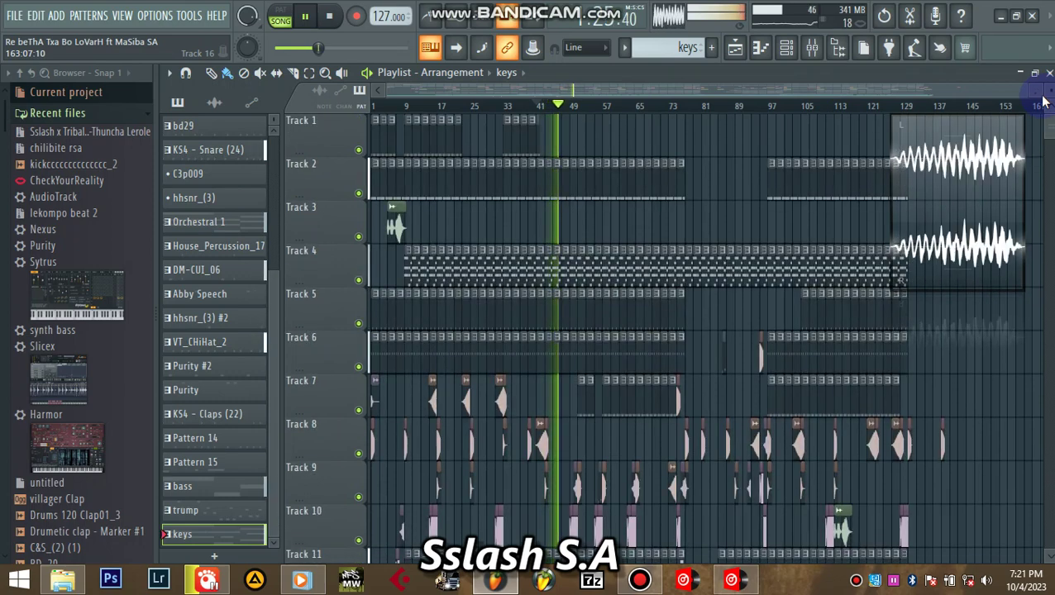
pyautogui.press('space')
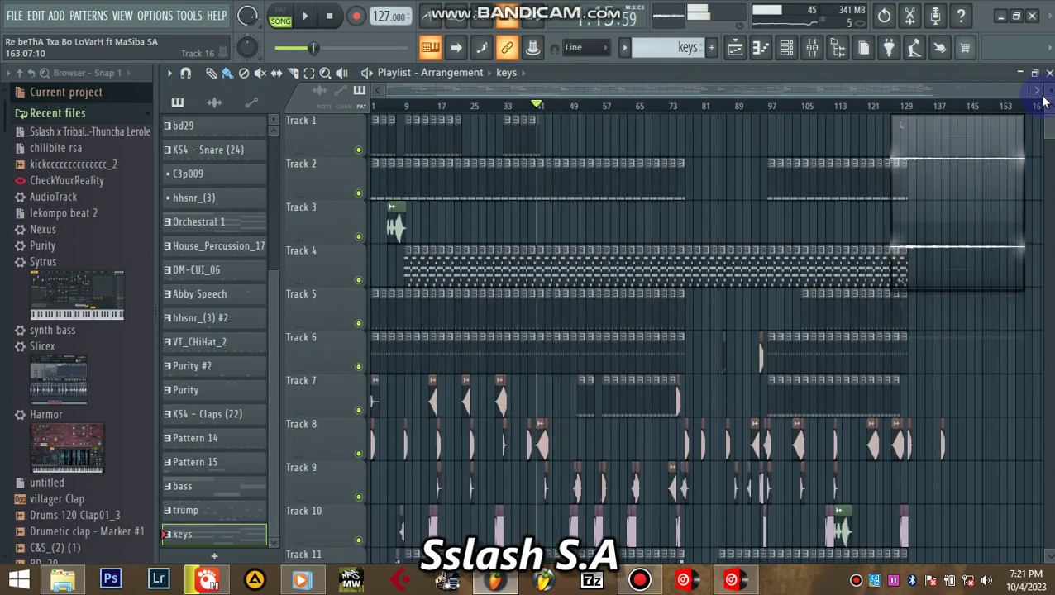
# Resume song playback, jump to about bar 51, examine the vocal, automation and drum tracks while listening, and stop
pyautogui.press('space')
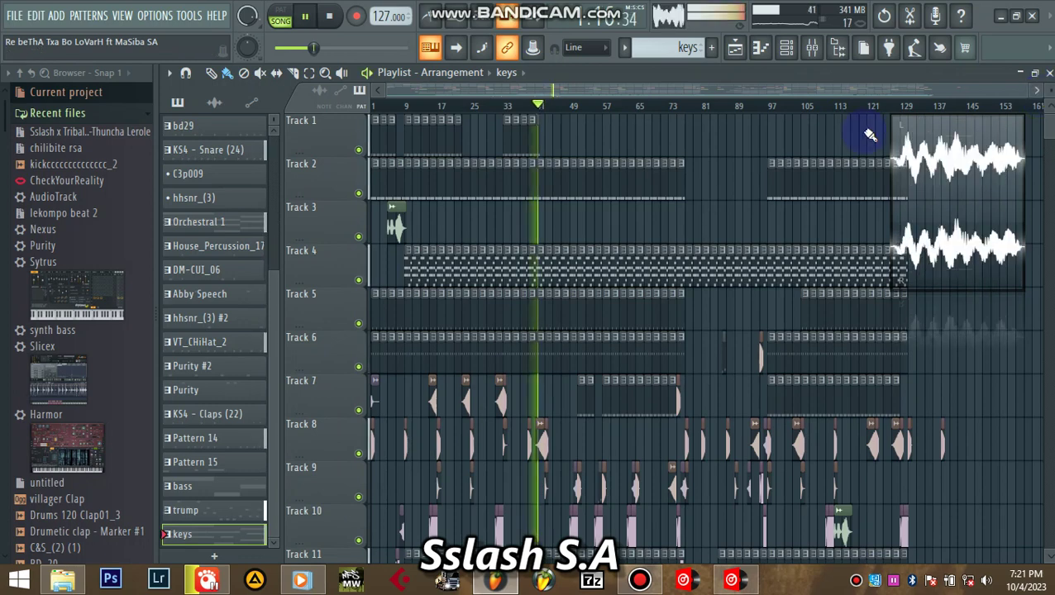
pyautogui.click(579, 106)
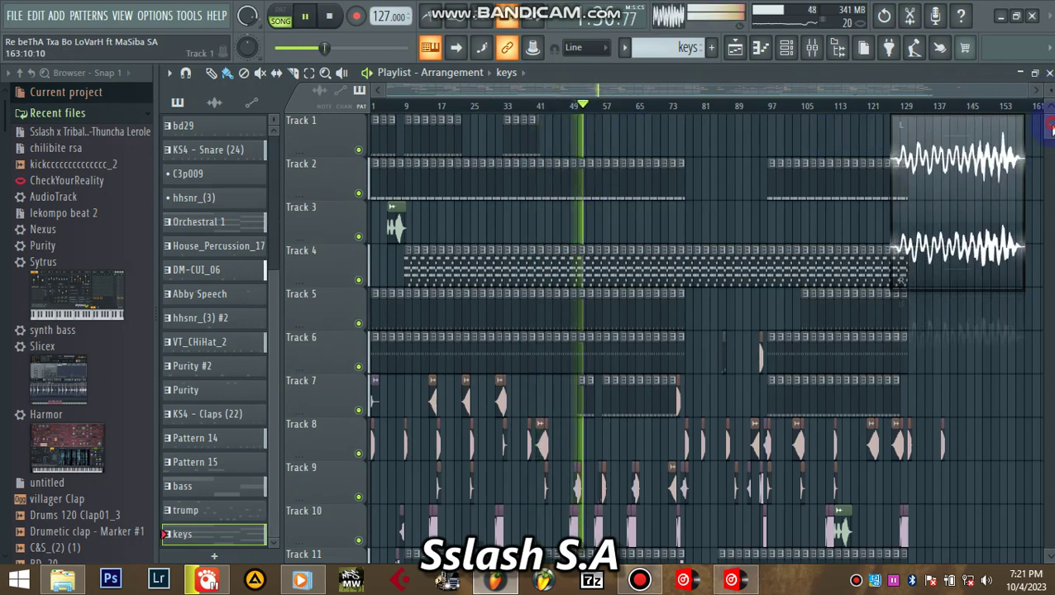
pyautogui.scroll(-7, 1051, 126)
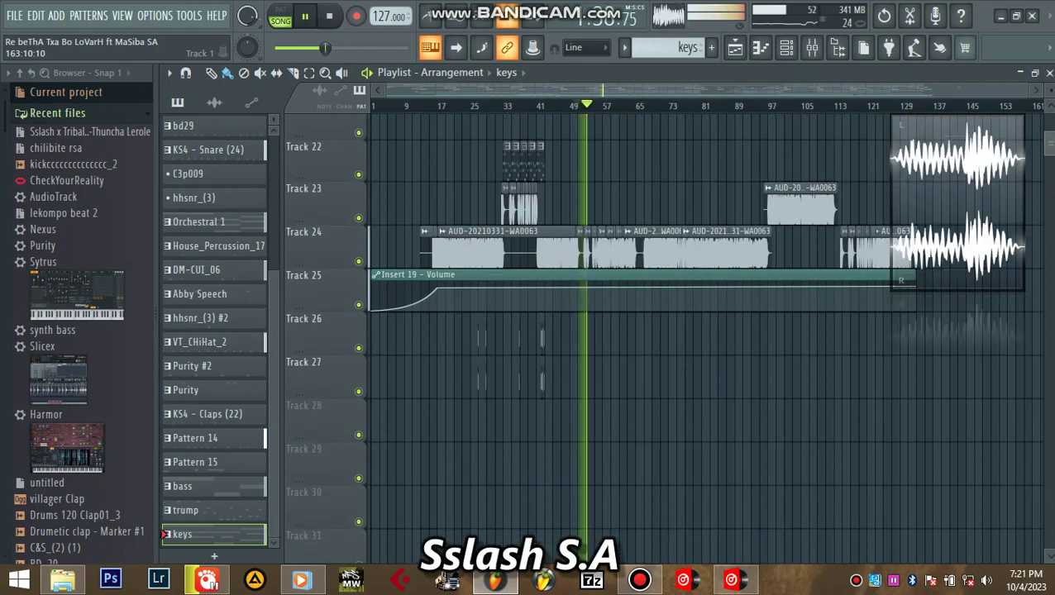
pyautogui.scroll(1, 703, 331)
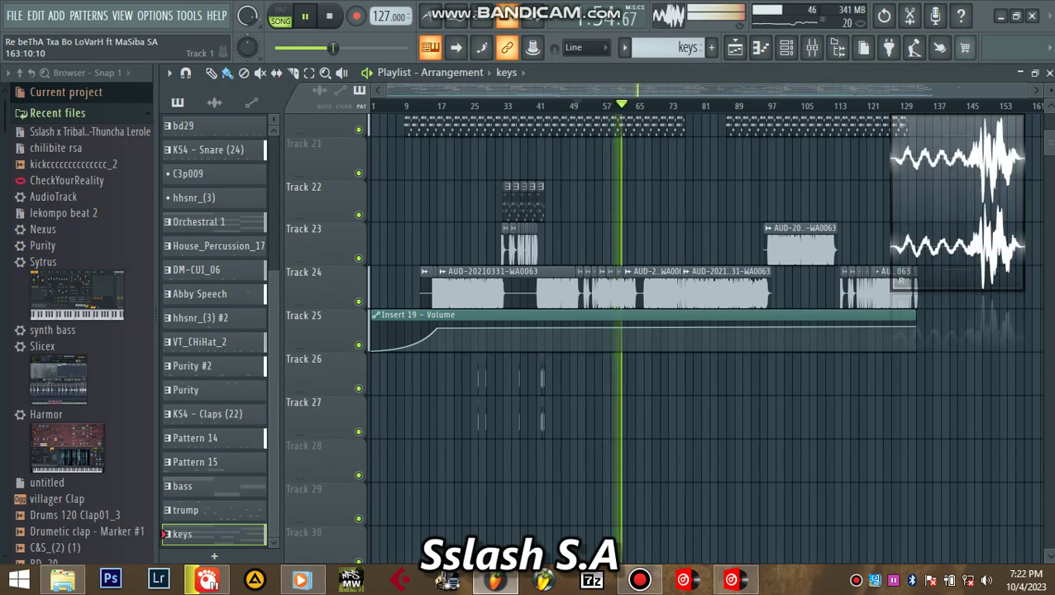
pyautogui.scroll(7, 703, 339)
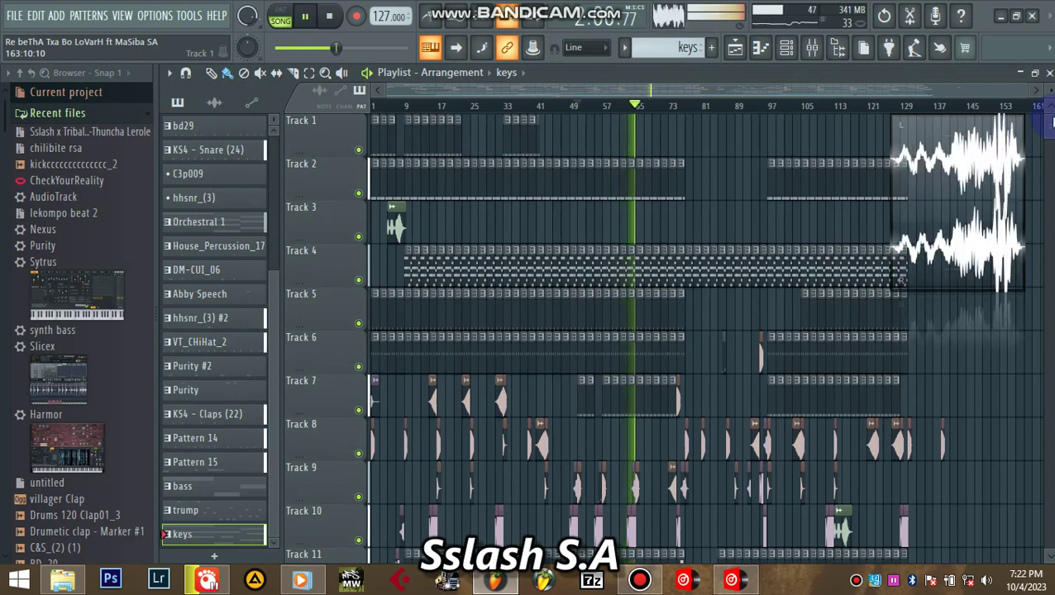
pyautogui.press('space')
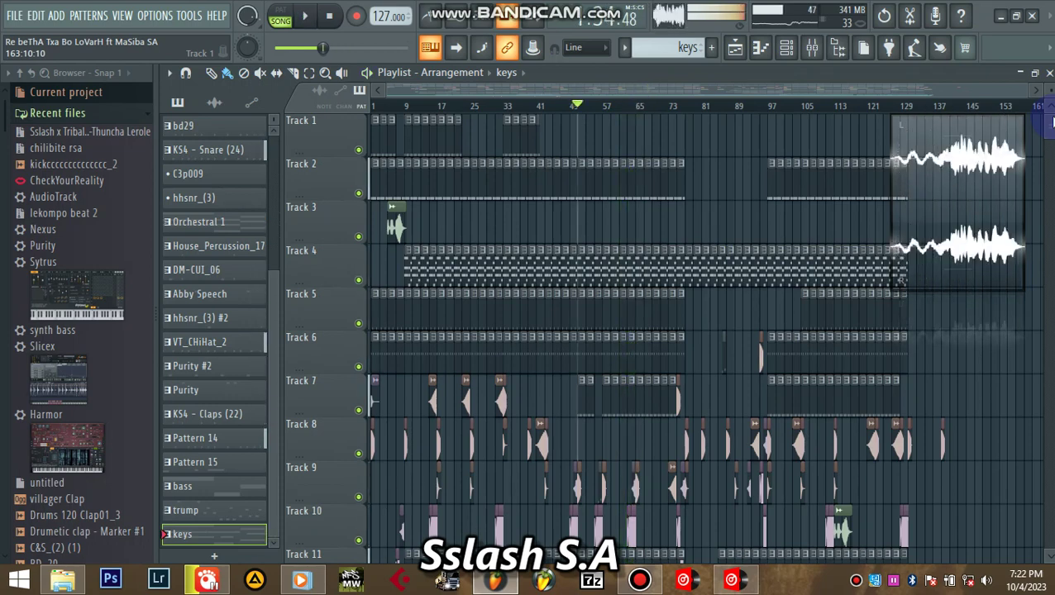
# Switch to Bandicam and stop the screen recording
pyautogui.click(641, 580)
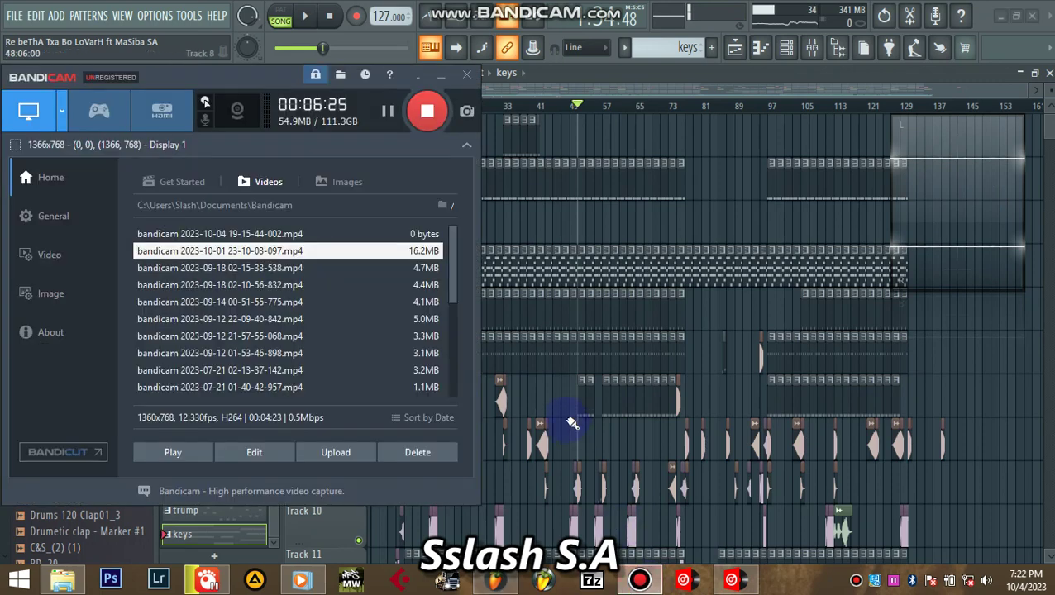
pyautogui.click(428, 116)
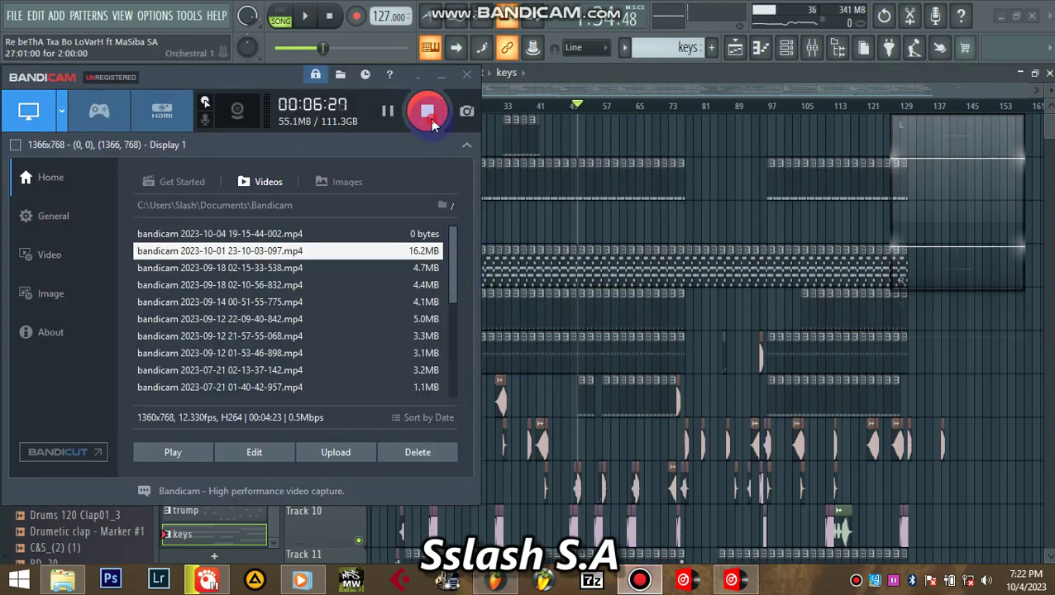